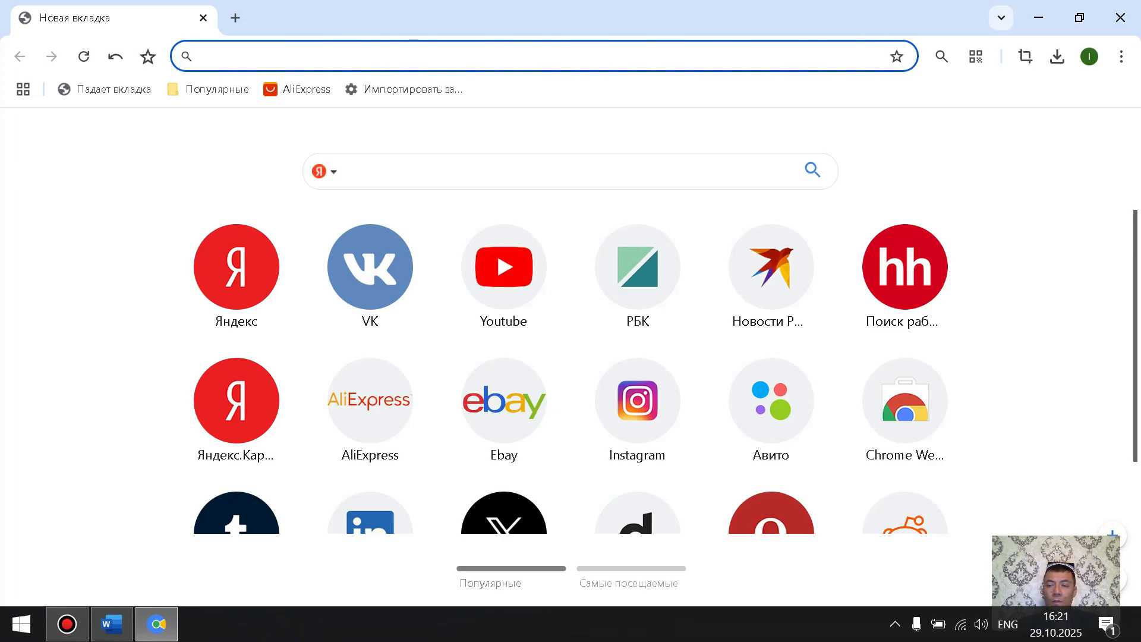
Enter "speet dial 3d" as the query in the browser's address bar
text(spe)
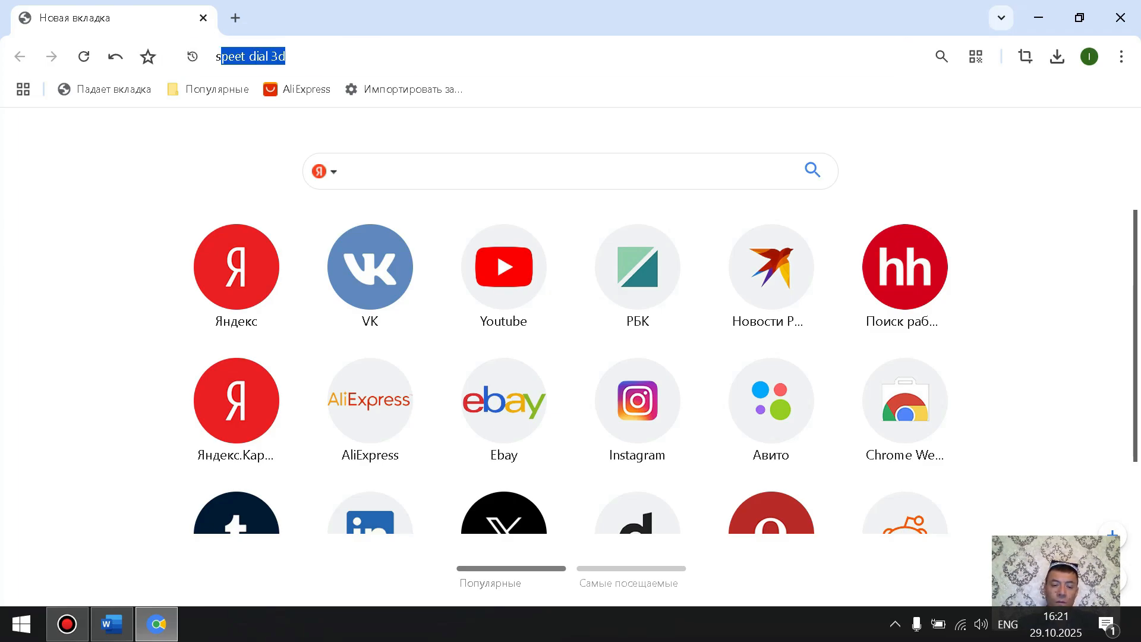
text(t dial)
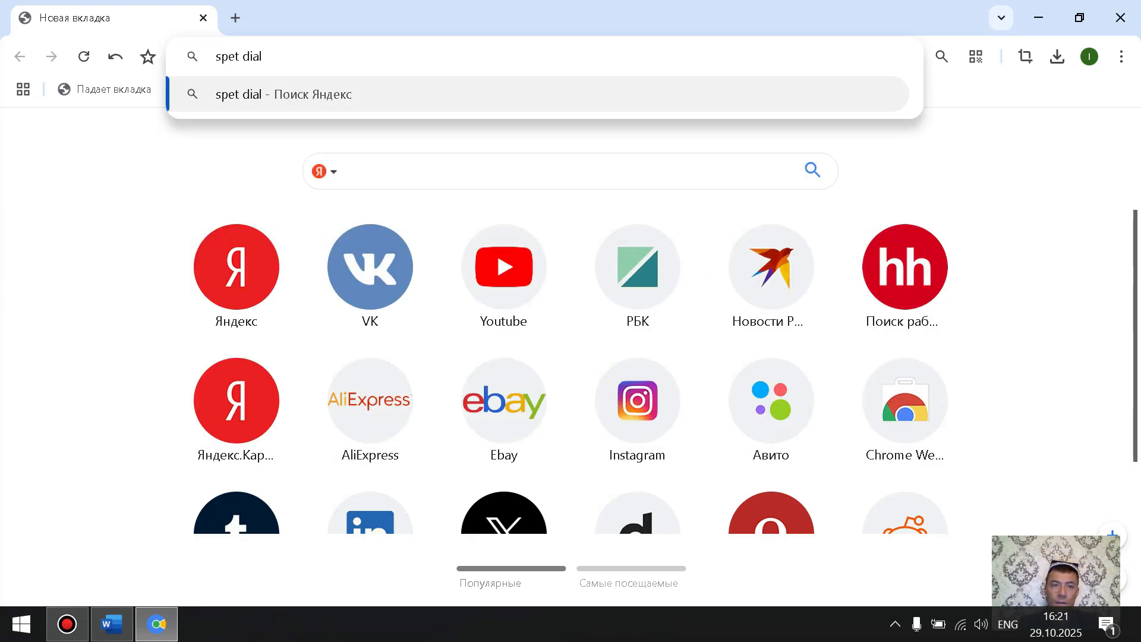
key(Left)
key(Left)
key(Left)
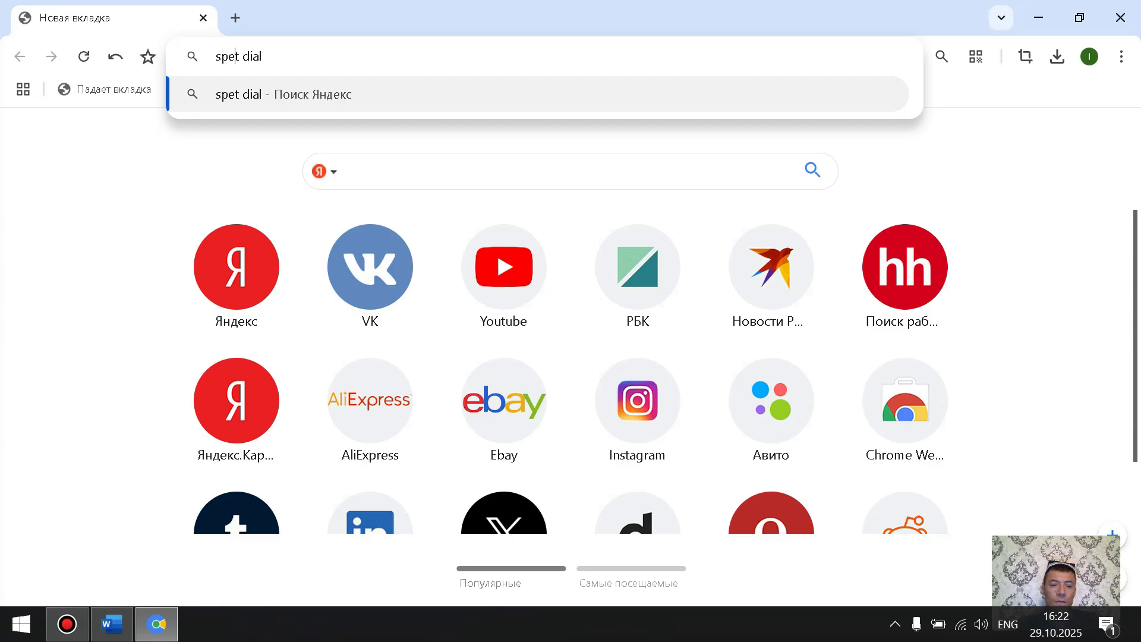
text(e)
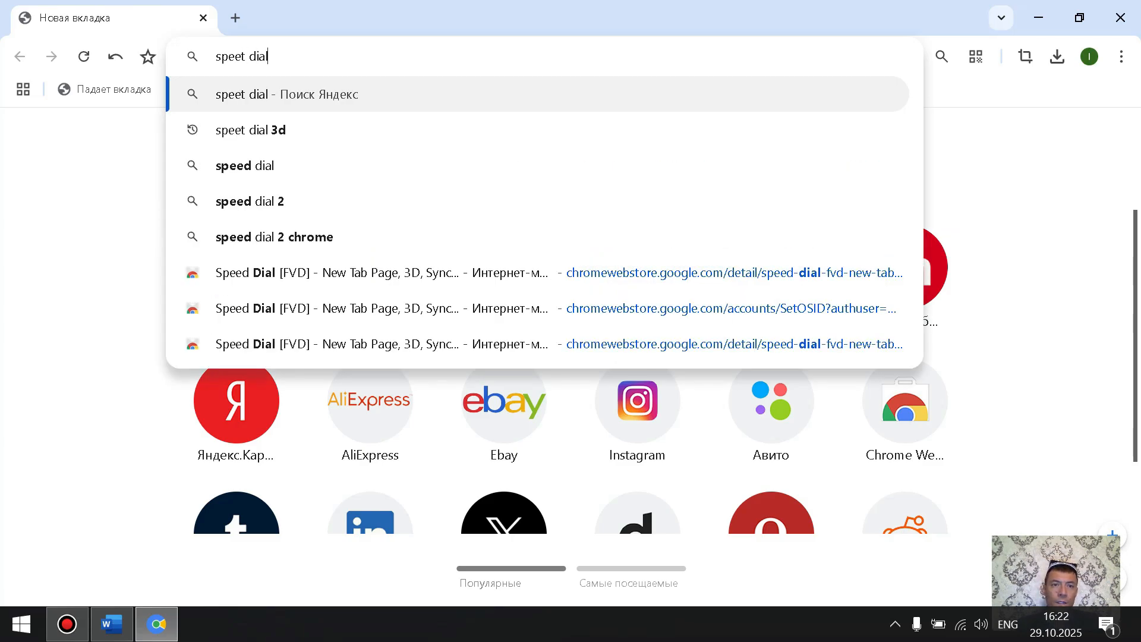
text( 3d)
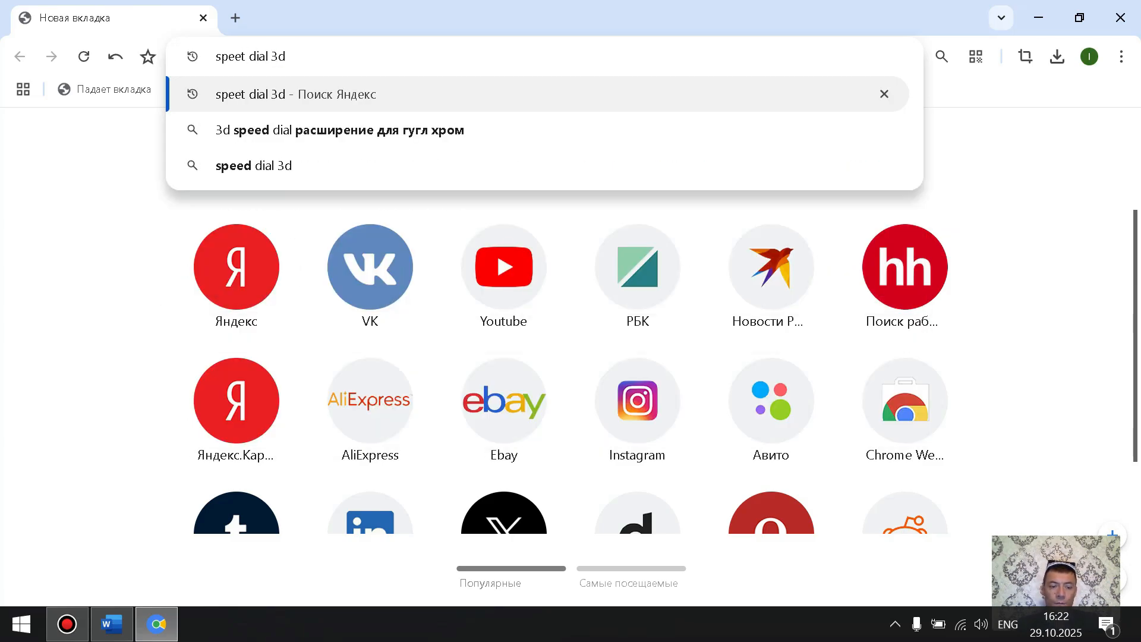
Copy the query "speet dial 3d" and paste it into the Word document on a new line below the e-mail address
key(ctrl+a)
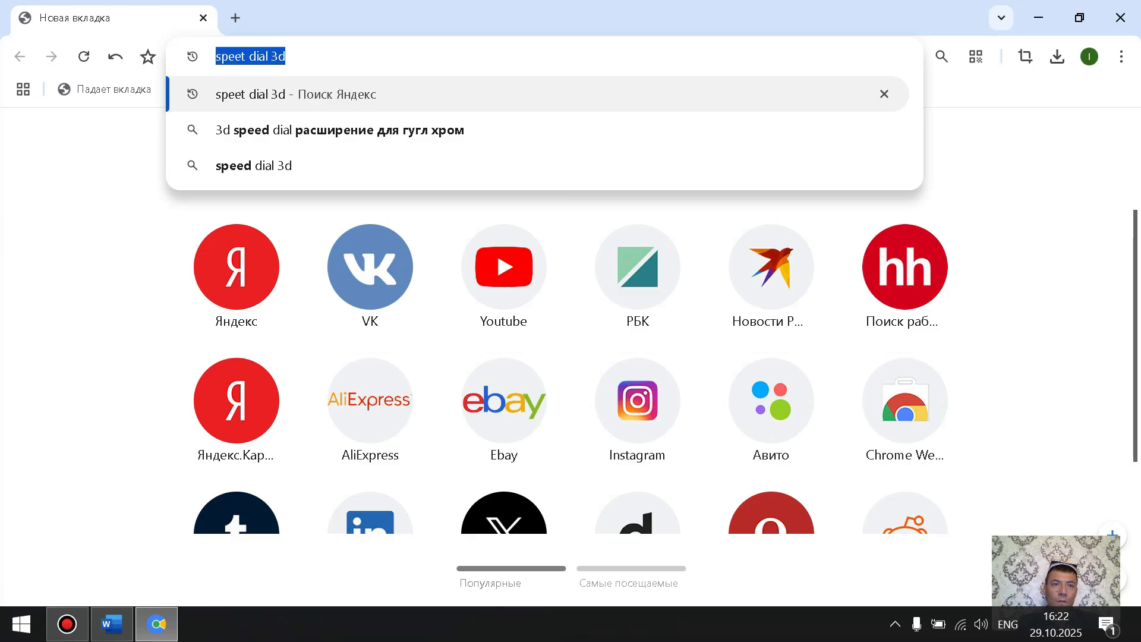
right_click(252, 56)
click(333, 211)
click(111, 623)
click(1049, 373)
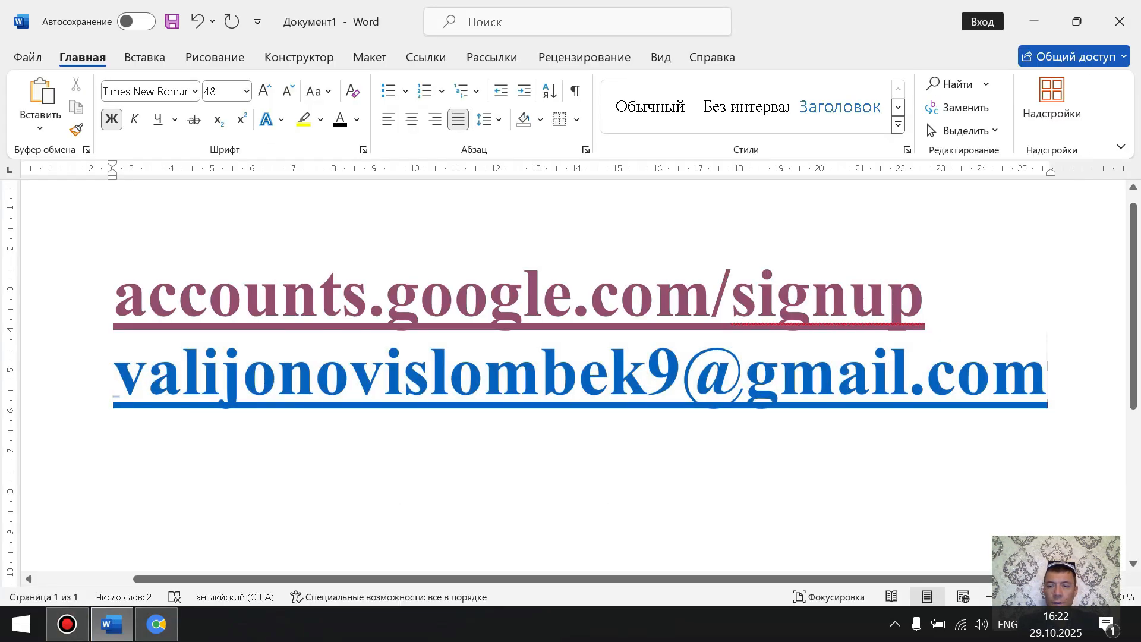
key(Return)
key(ctrl+v)
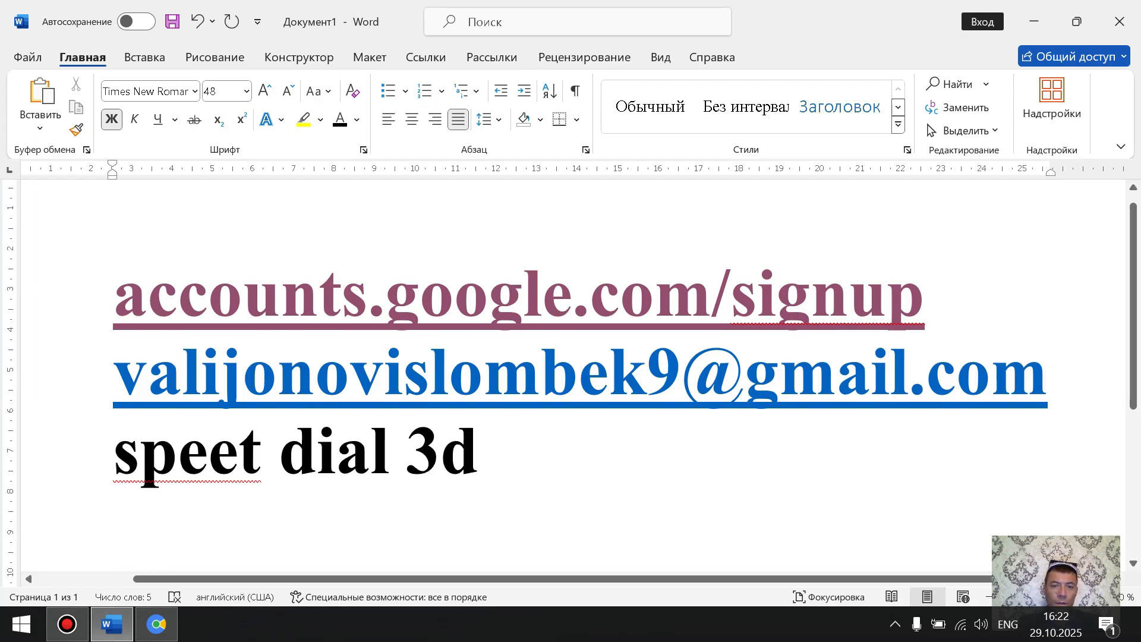
Enlarge the "speet dial 3d" line to font size 72 and centre it
click(95, 455)
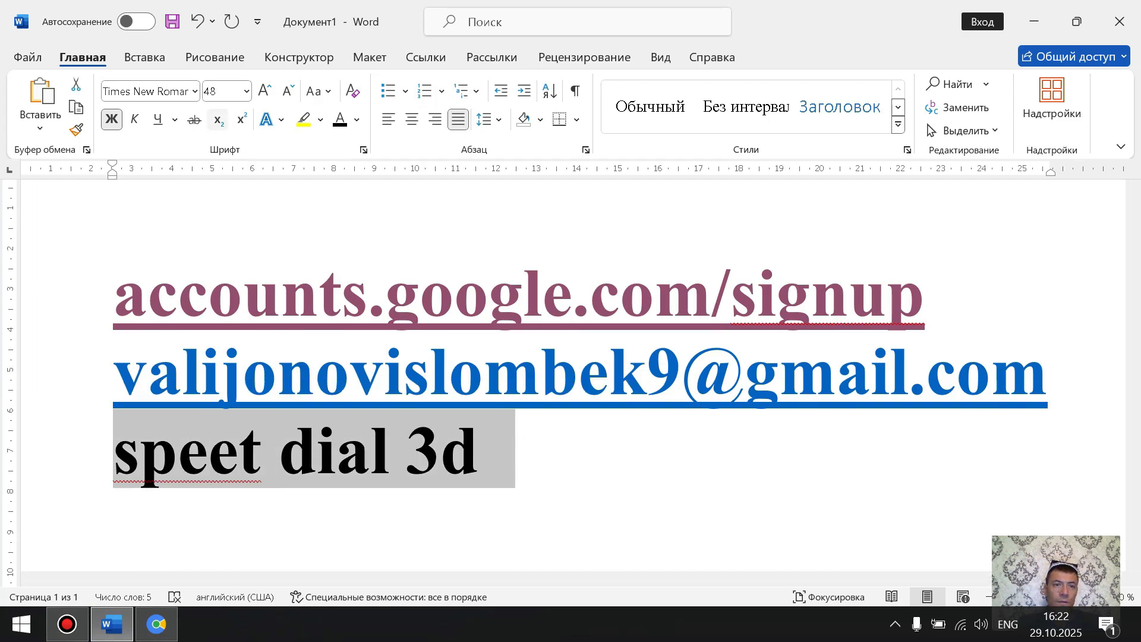
click(265, 91)
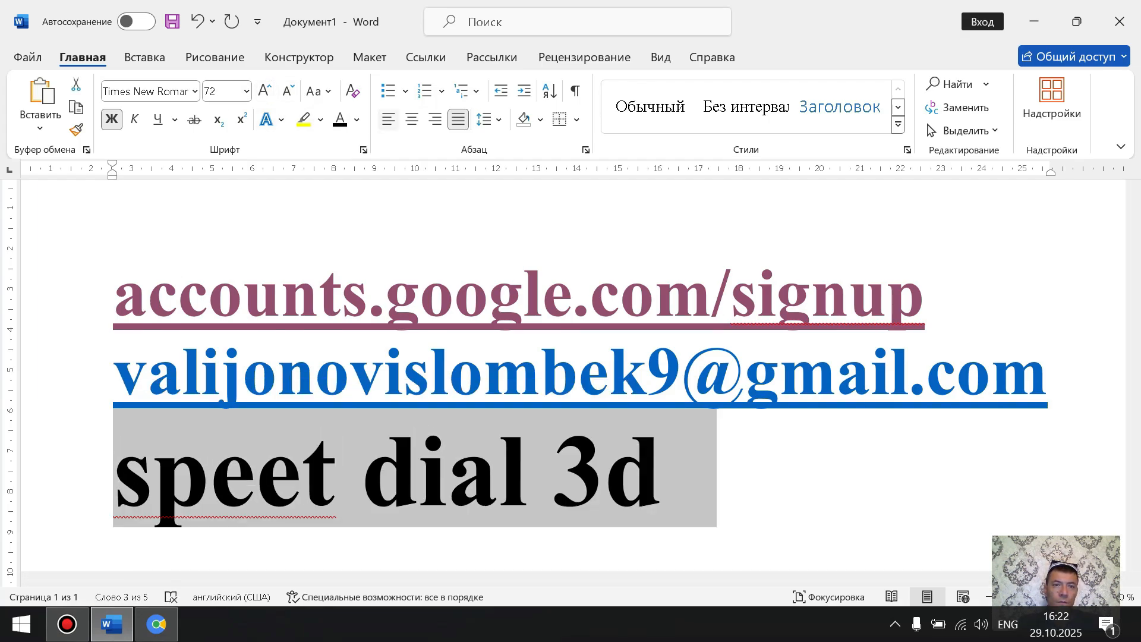
click(412, 120)
click(857, 469)
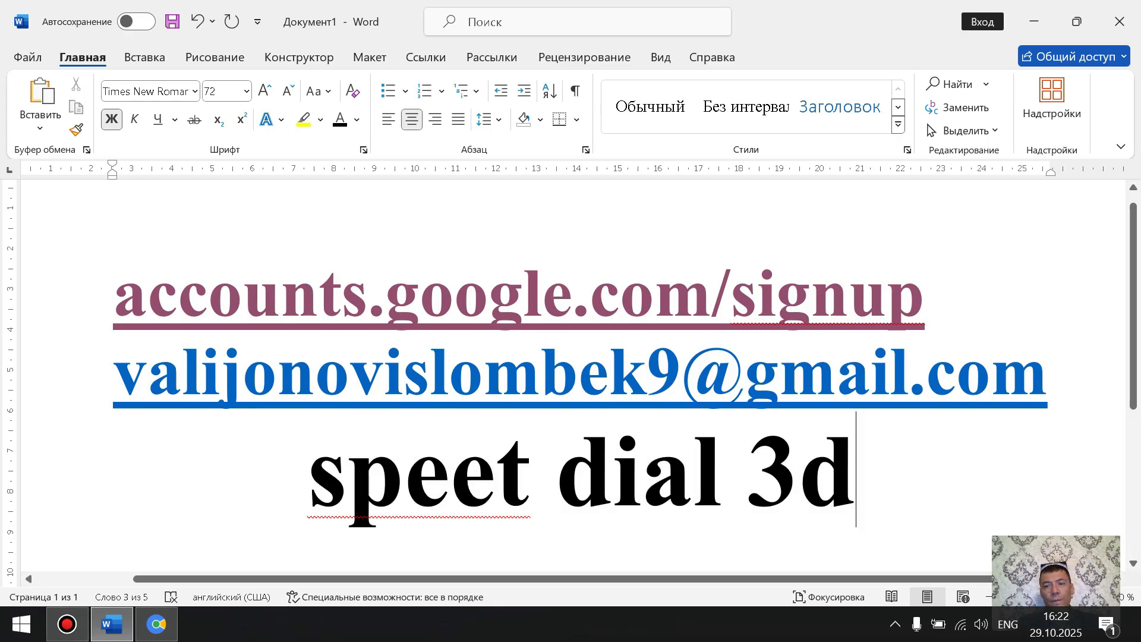
Switch back to the browser, search for "speet dial 3d" and open the Chrome Web Store result for Speed Dial [FVD]
click(156, 624)
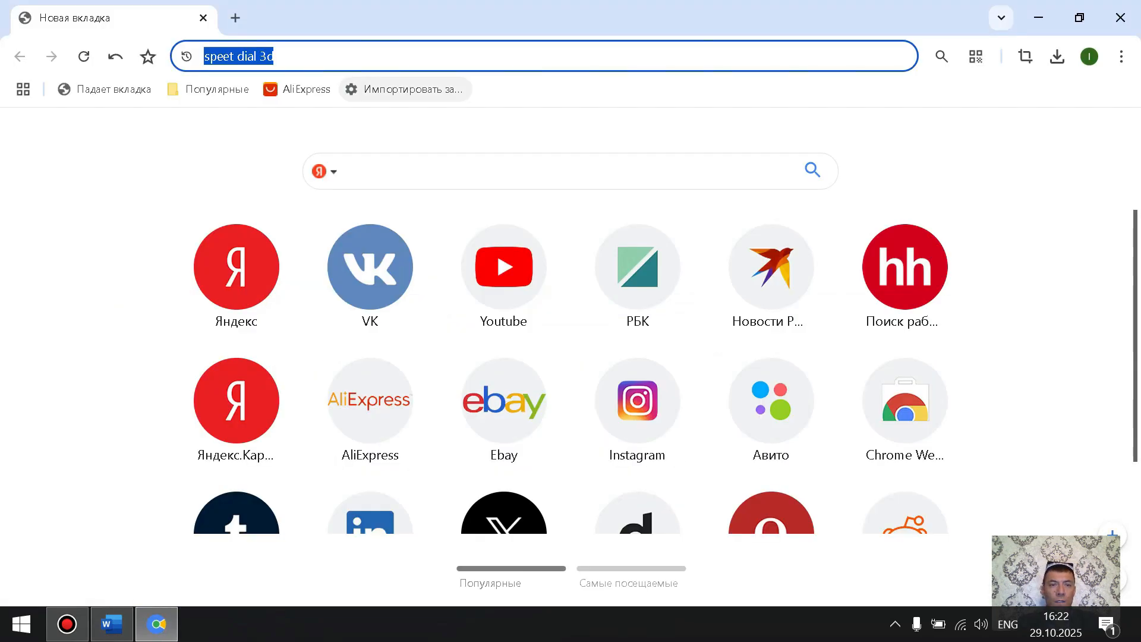
key(Return)
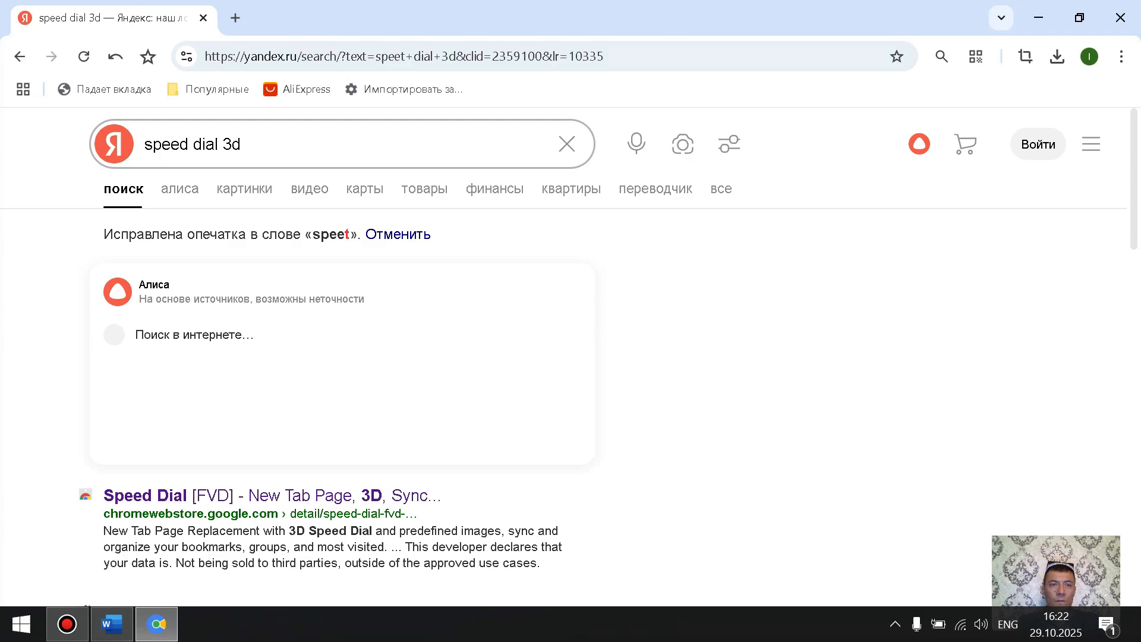
scroll(148, 335, down, 3)
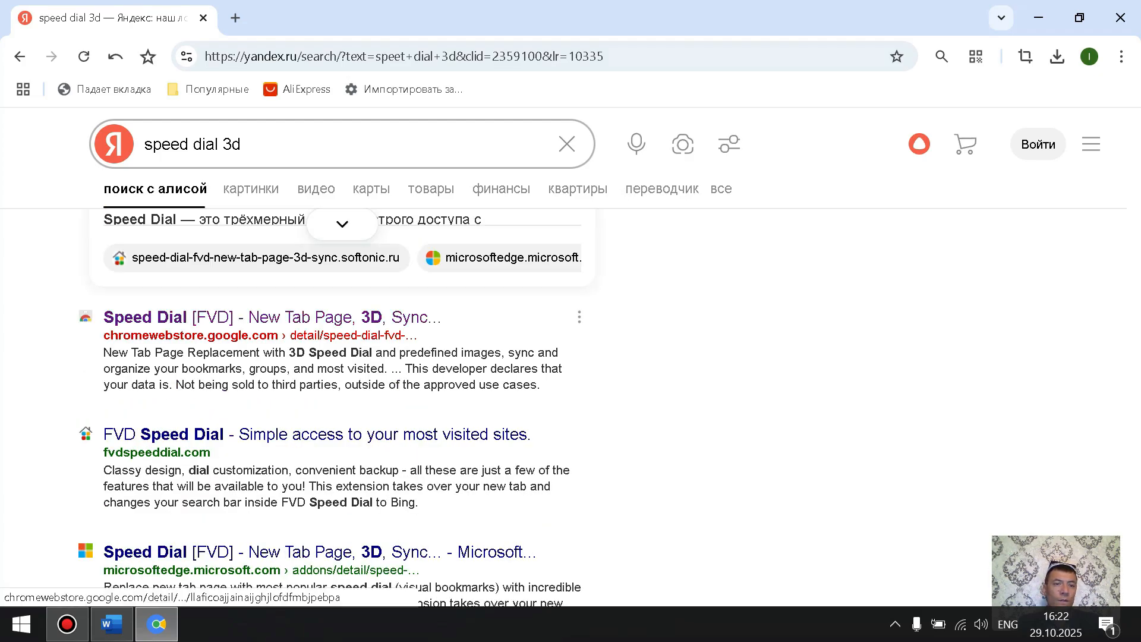
click(148, 334)
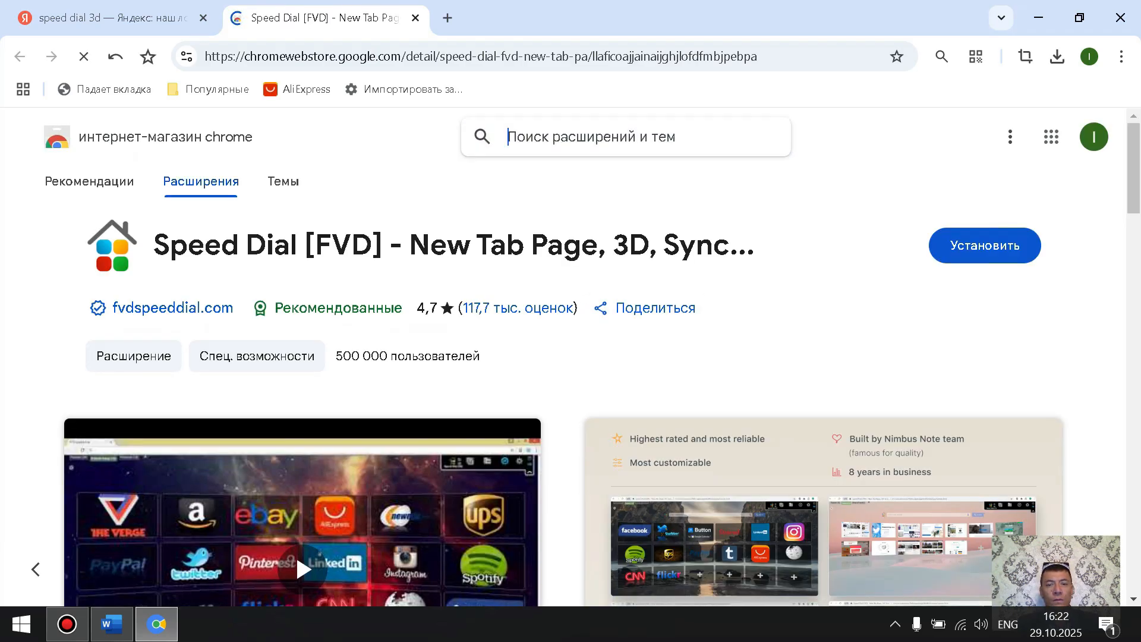
Look over the Speed Dial [FVD] store page and install the extension, accepting its permissions
scroll(563, 401, down, 3)
scroll(563, 401, up, 2)
scroll(294, 375, up, 1)
scroll(295, 375, down, 2)
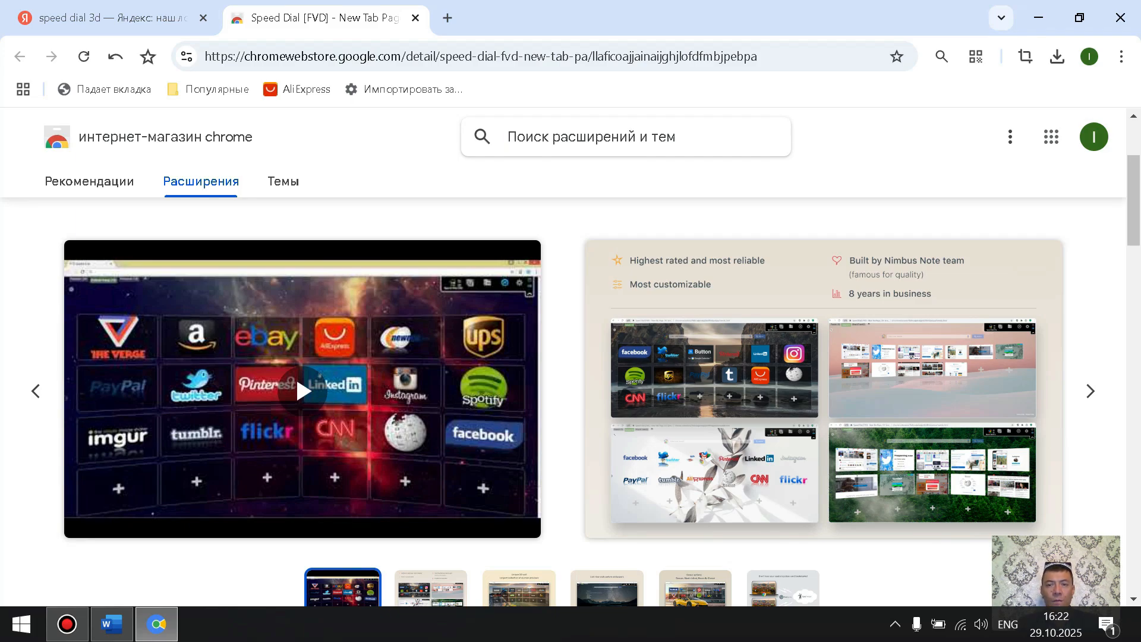
scroll(294, 375, up, 2)
click(984, 246)
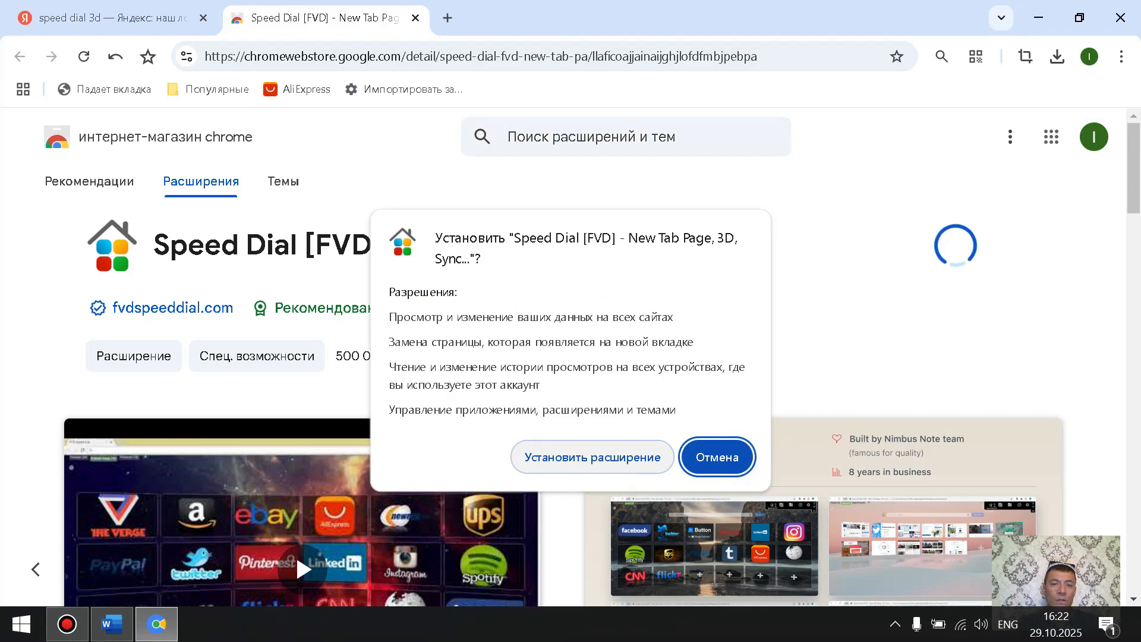
click(592, 457)
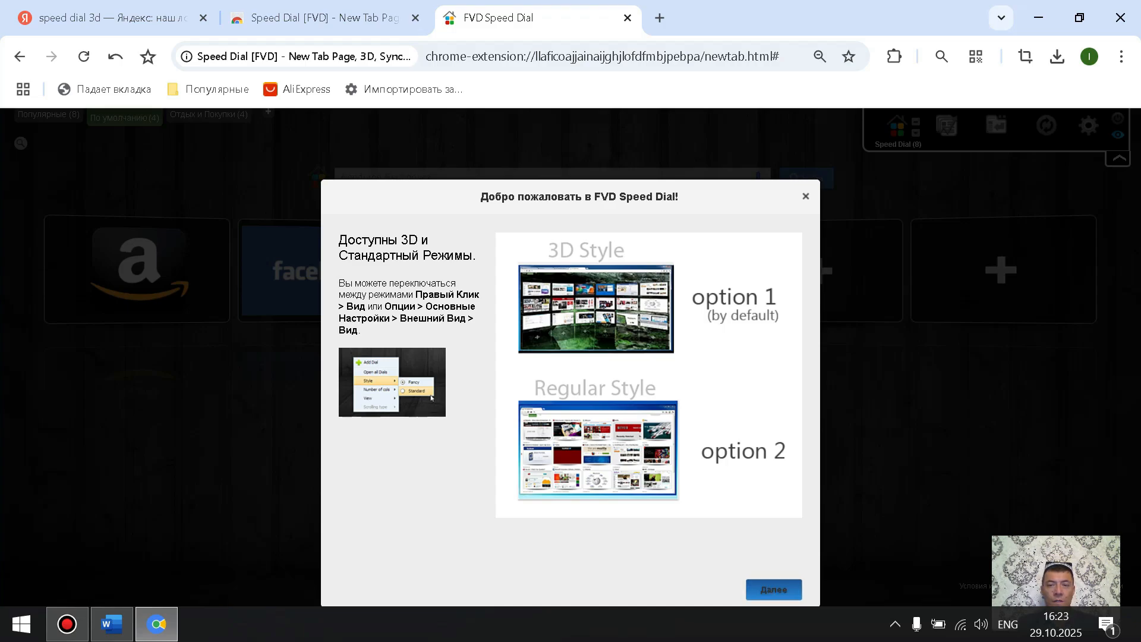
Complete the FVD Speed Dial welcome setup with the default options and keep it as the new tab page
click(774, 589)
click(774, 589)
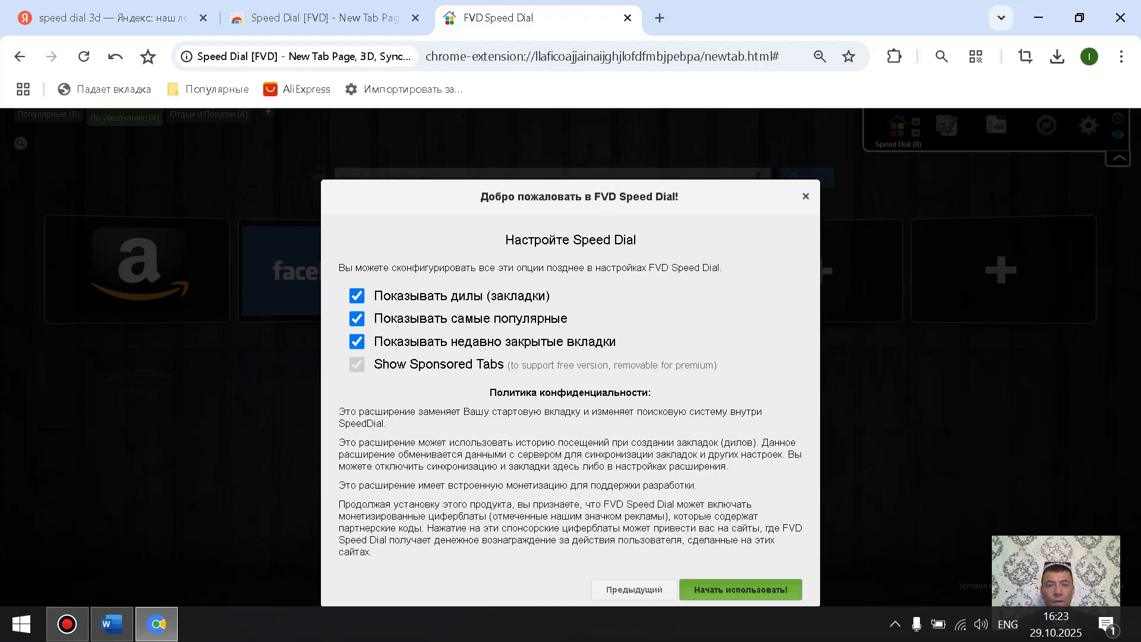
click(771, 590)
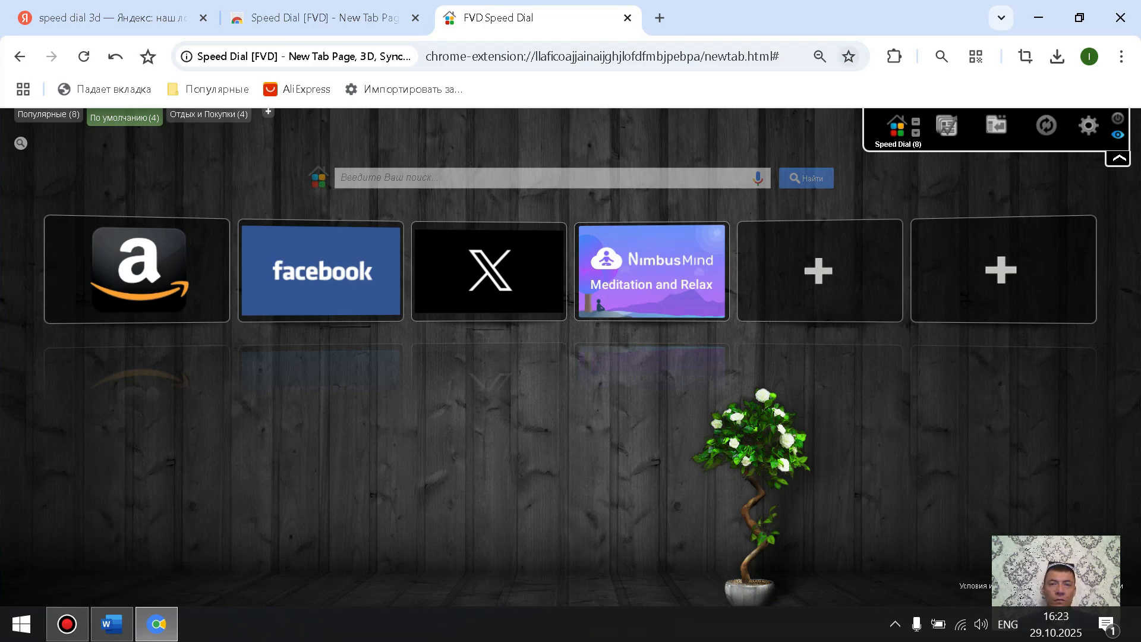
click(660, 17)
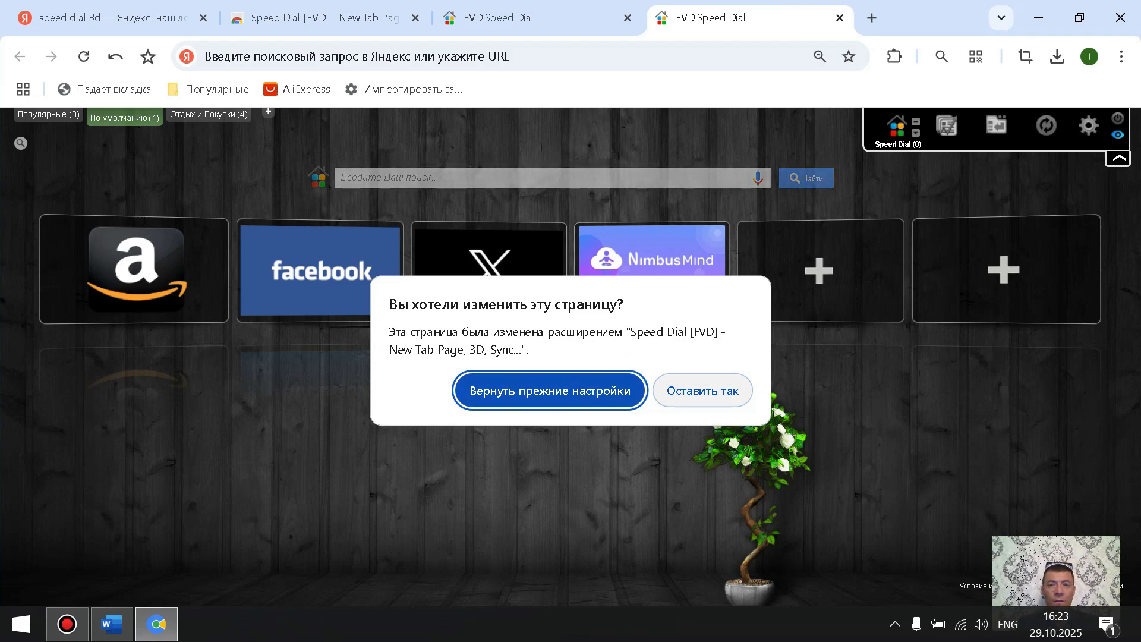
click(702, 390)
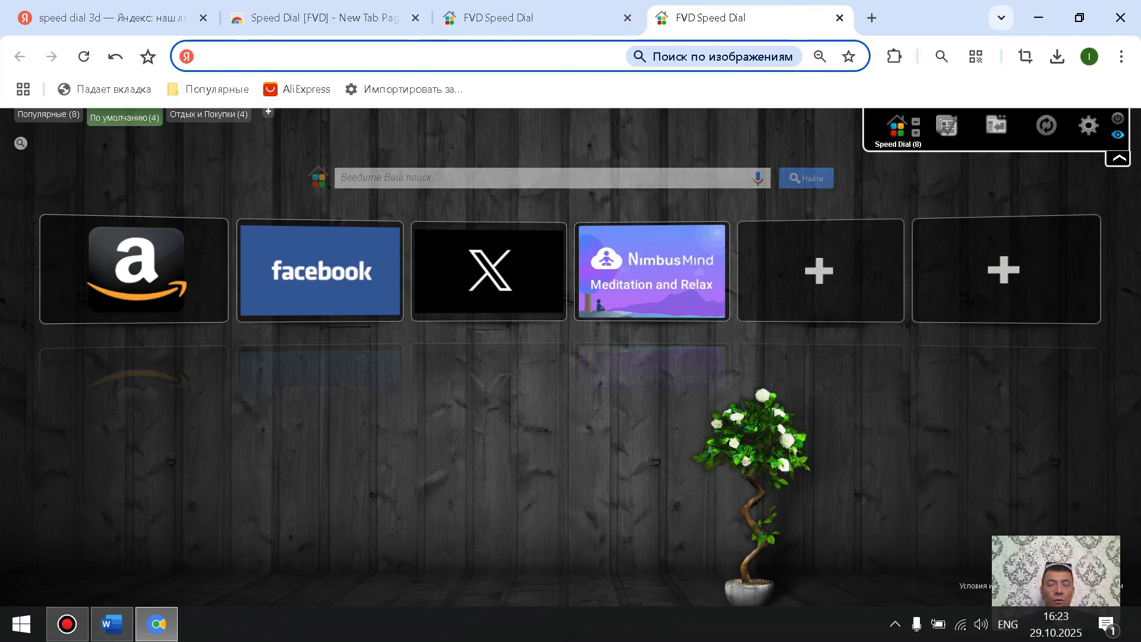
Add a dial for youtube.com with the suggested YouTube logo as preview in the default group, and open the site from it
click(818, 271)
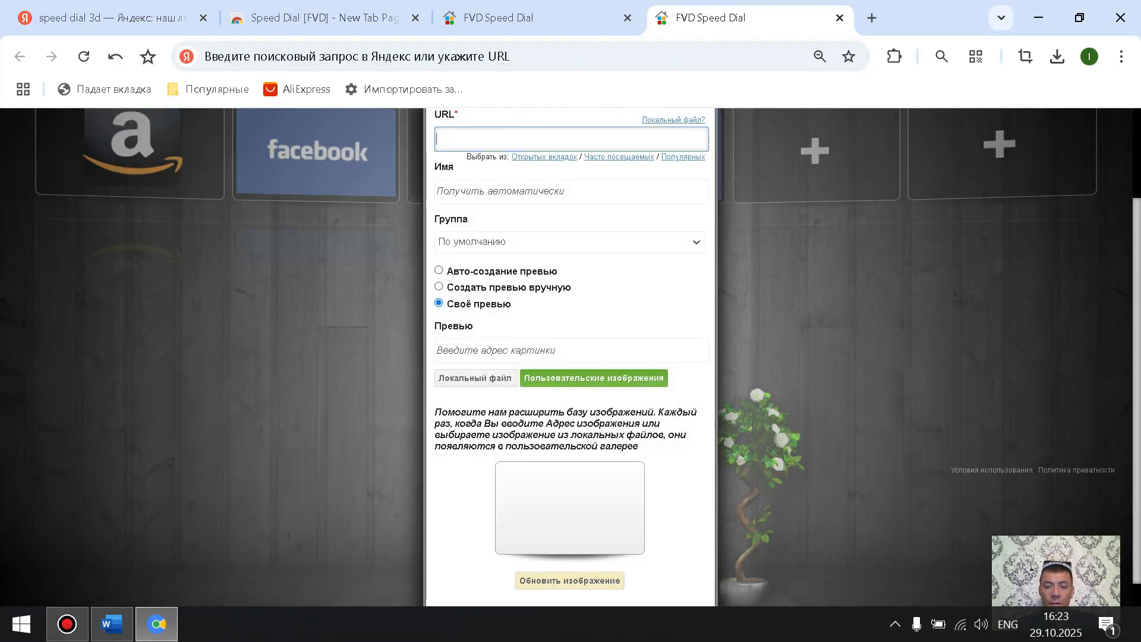
text(youtube)
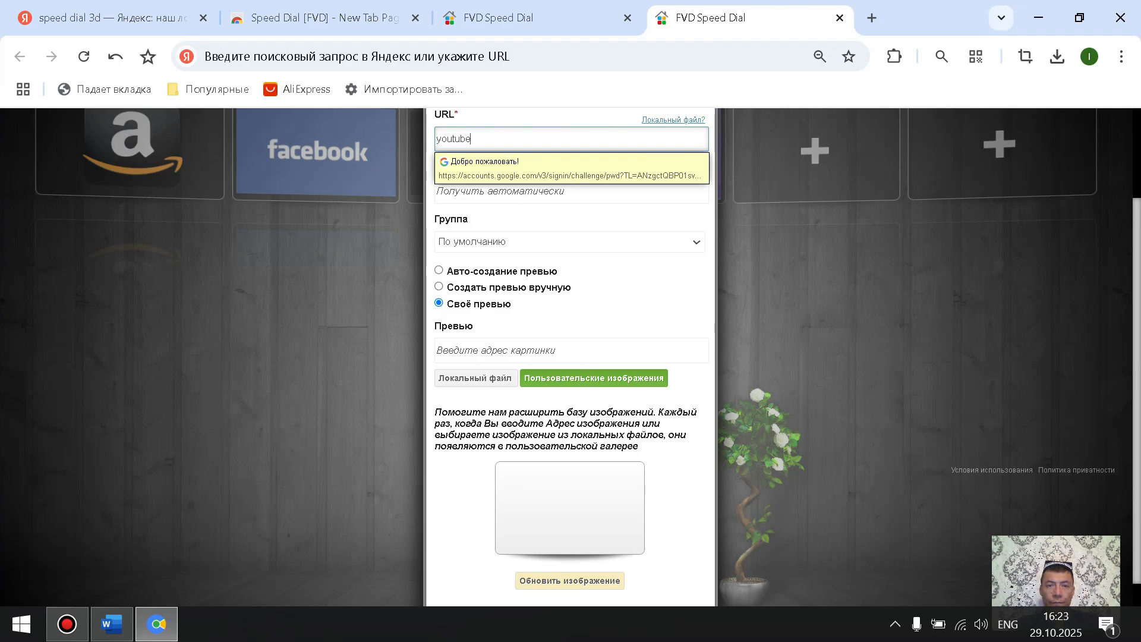
text(.com)
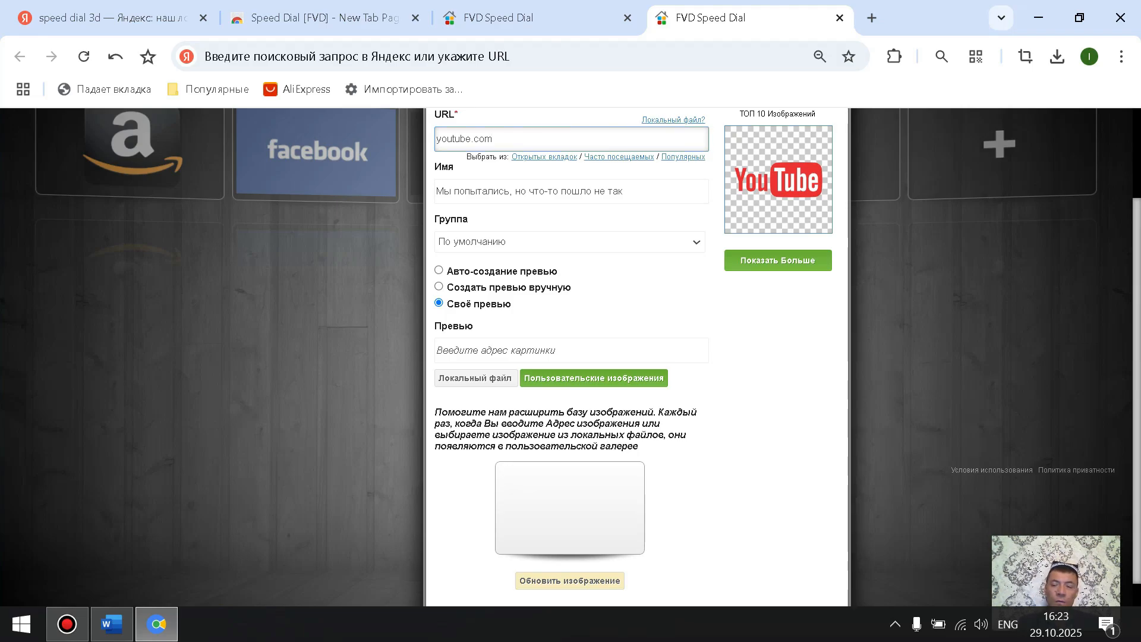
click(778, 179)
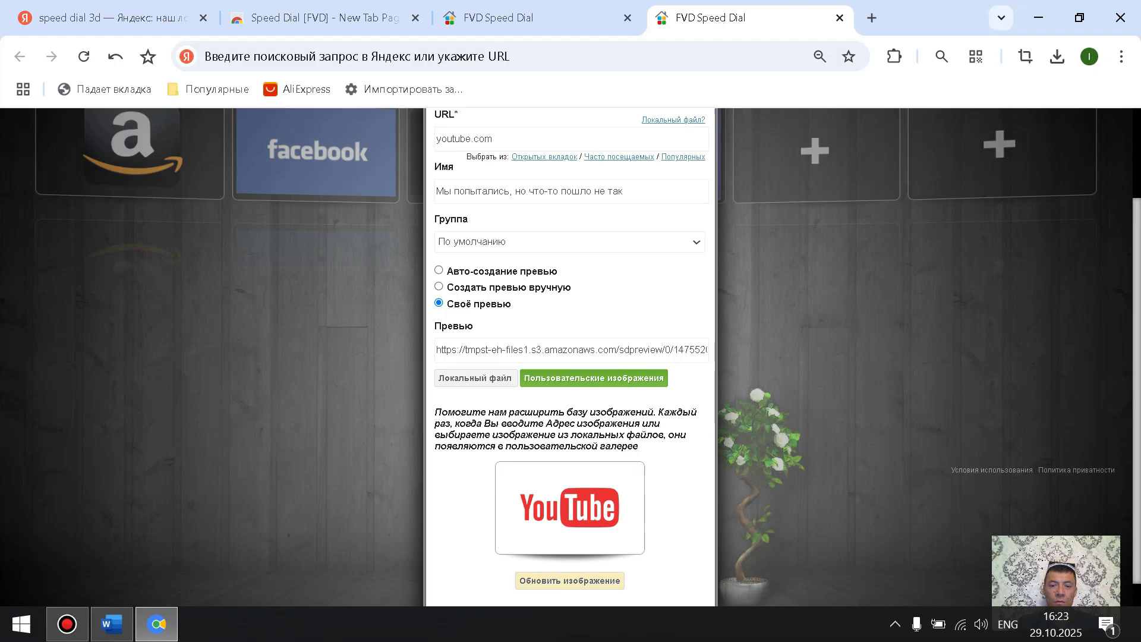
scroll(571, 416, down, 1)
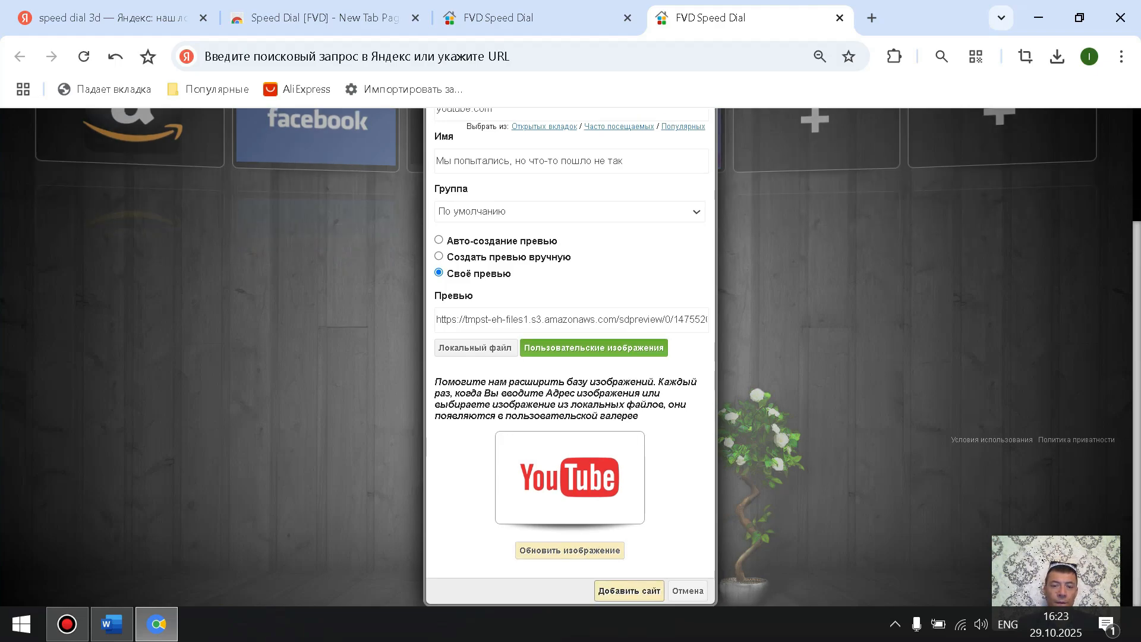
click(629, 589)
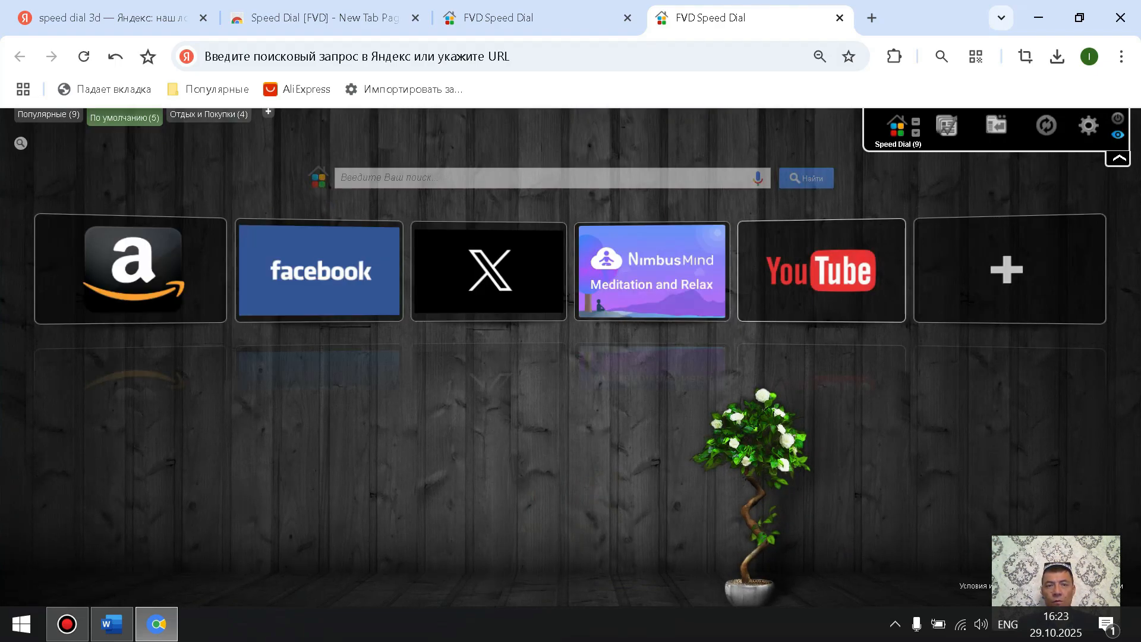
click(820, 286)
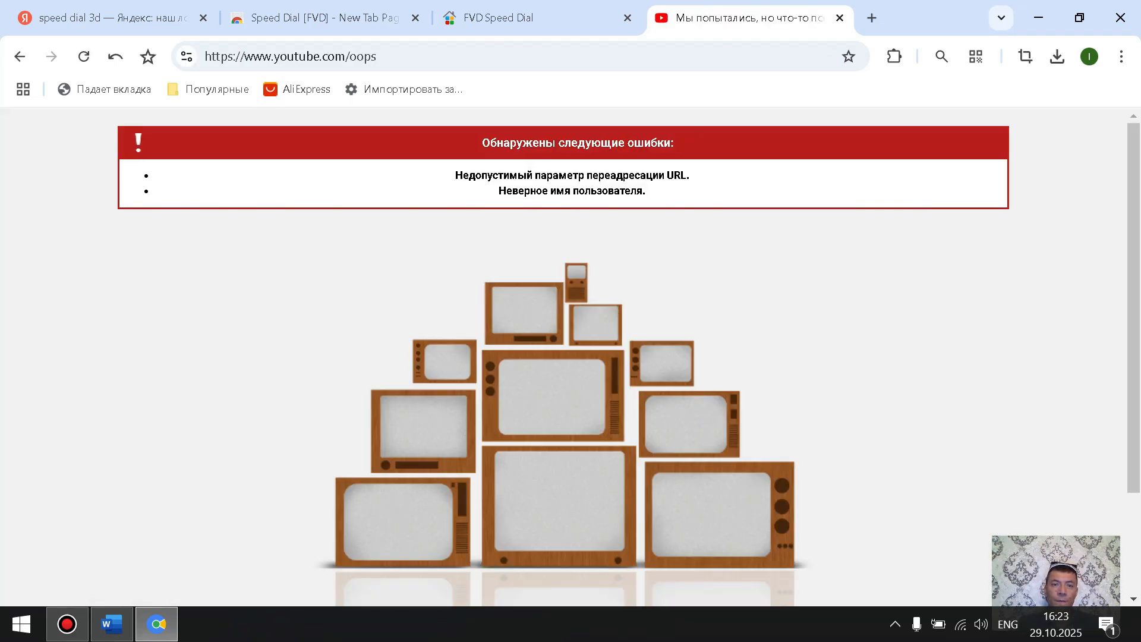
In a new tab, start another dial in the empty slot after YouTube with the URL emaktab.uz
click(871, 18)
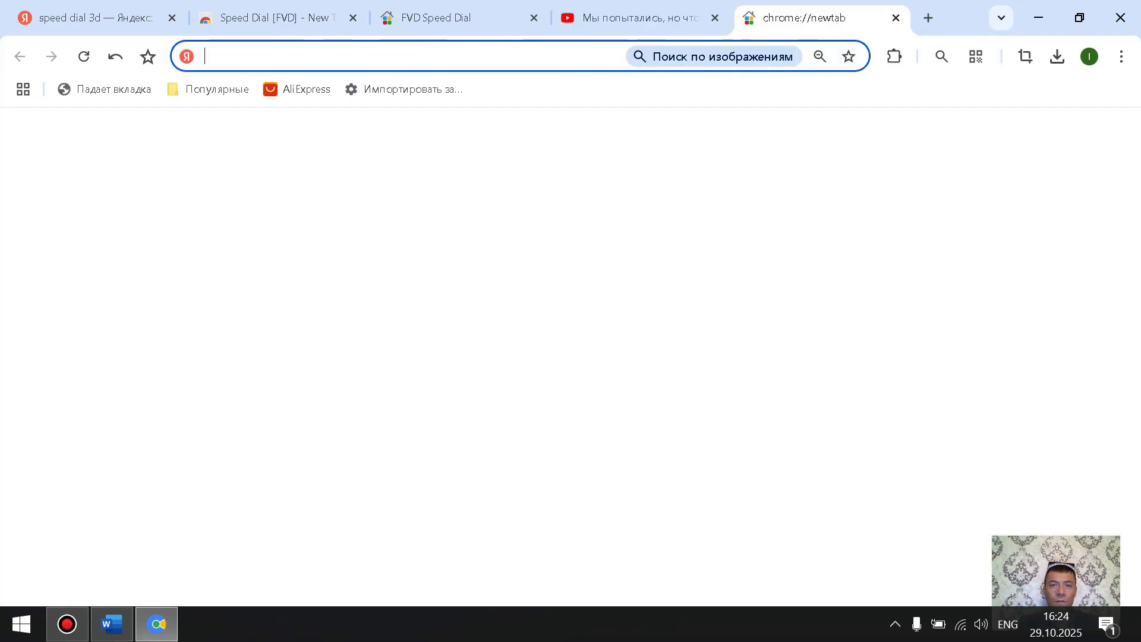
click(1003, 270)
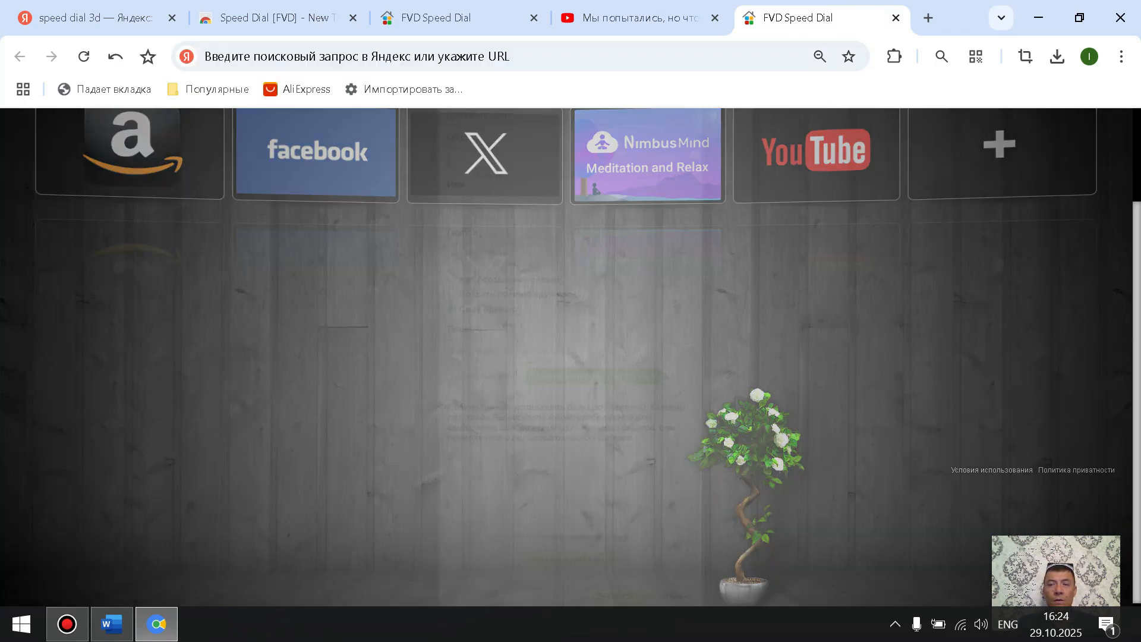
text(em)
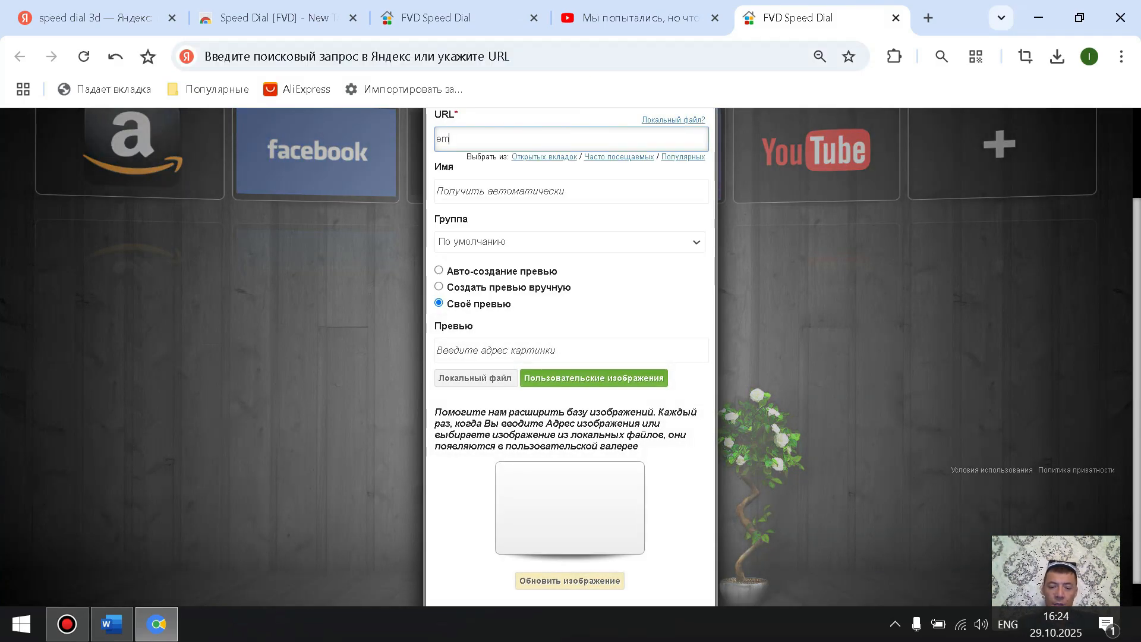
text(aktab.uz)
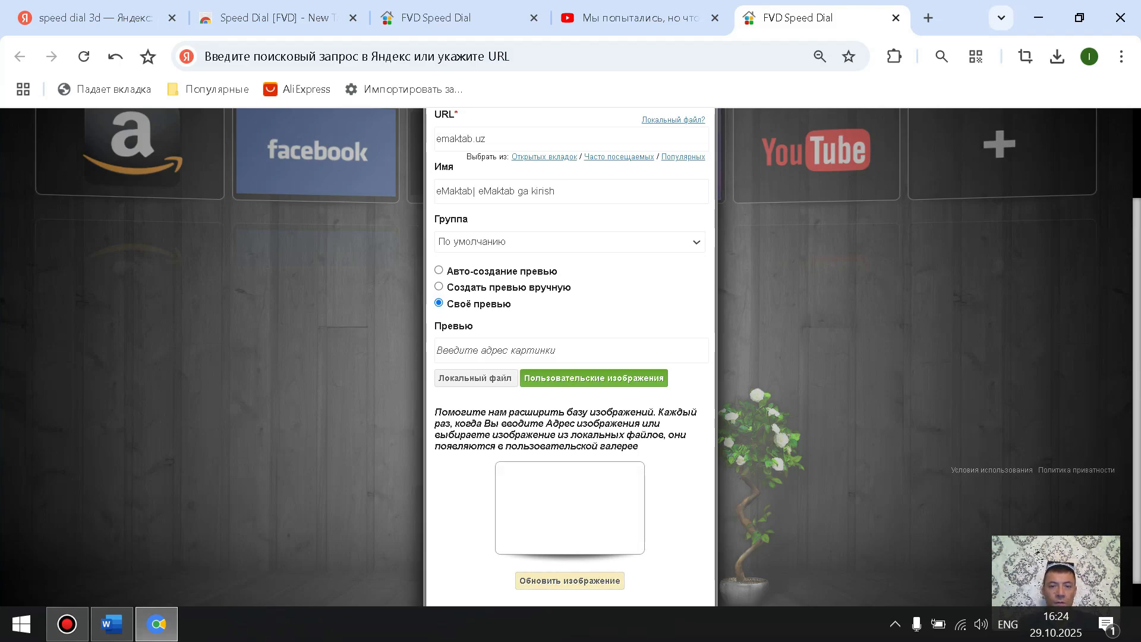
scroll(571, 357, down, 1)
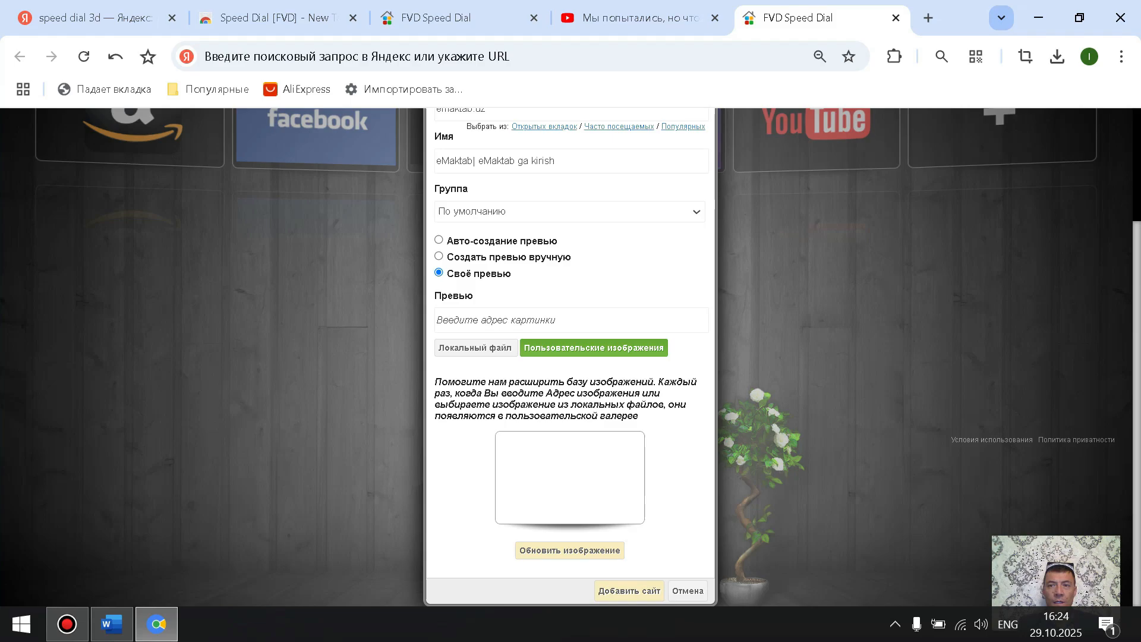
In a new tab, search Yandex for "emaktab" and switch to the image results
click(928, 18)
text(e)
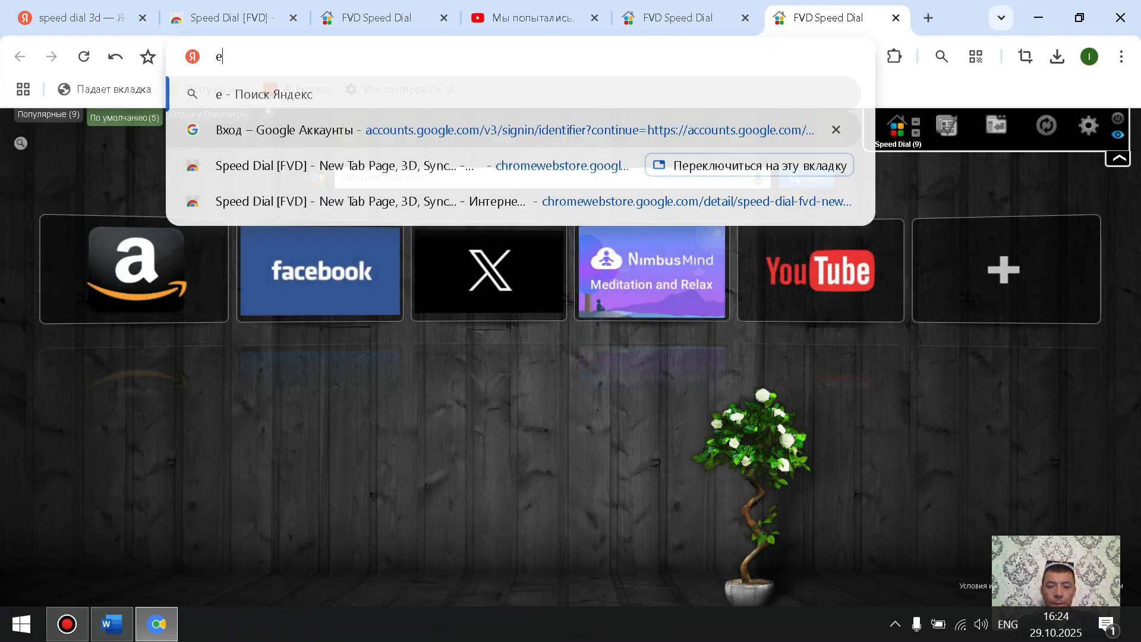
text(maktab)
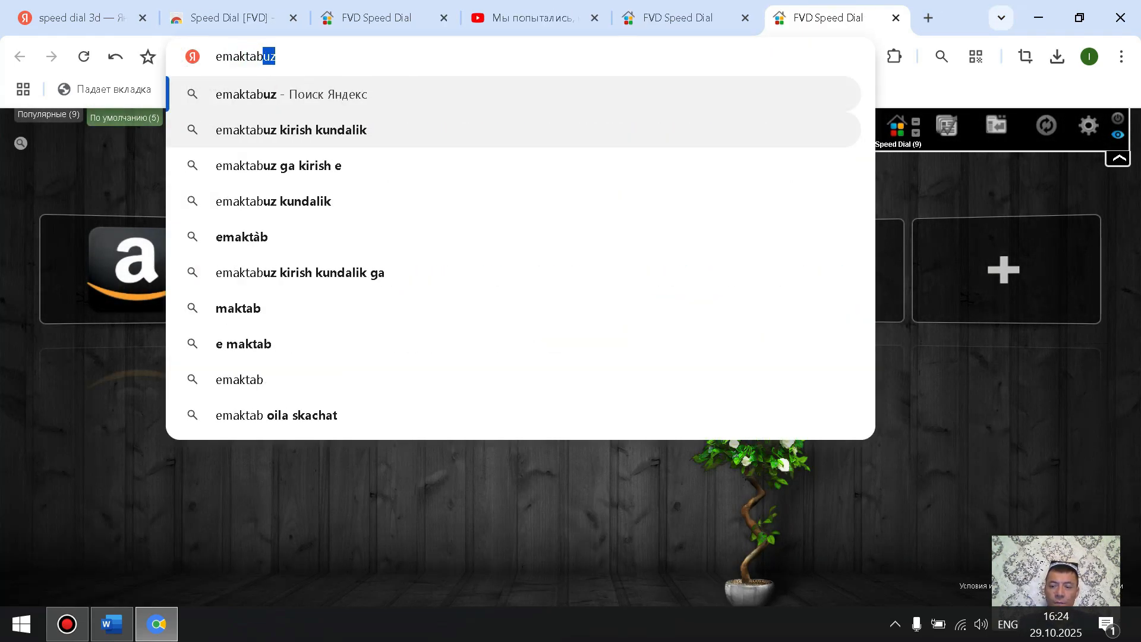
key(BackSpace)
key(Return)
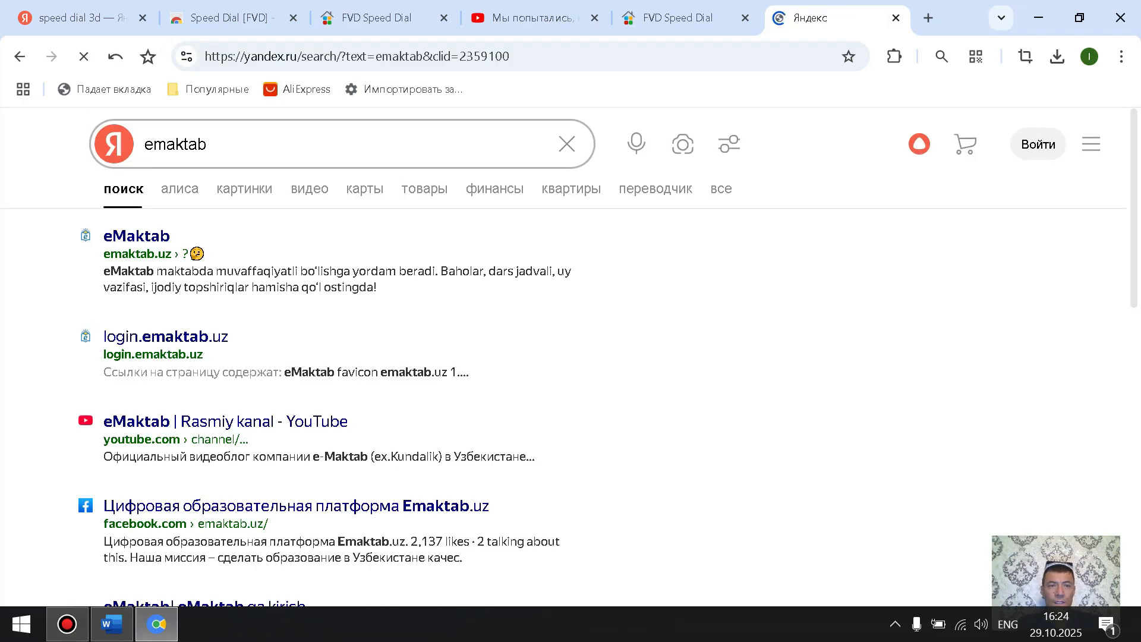
click(244, 189)
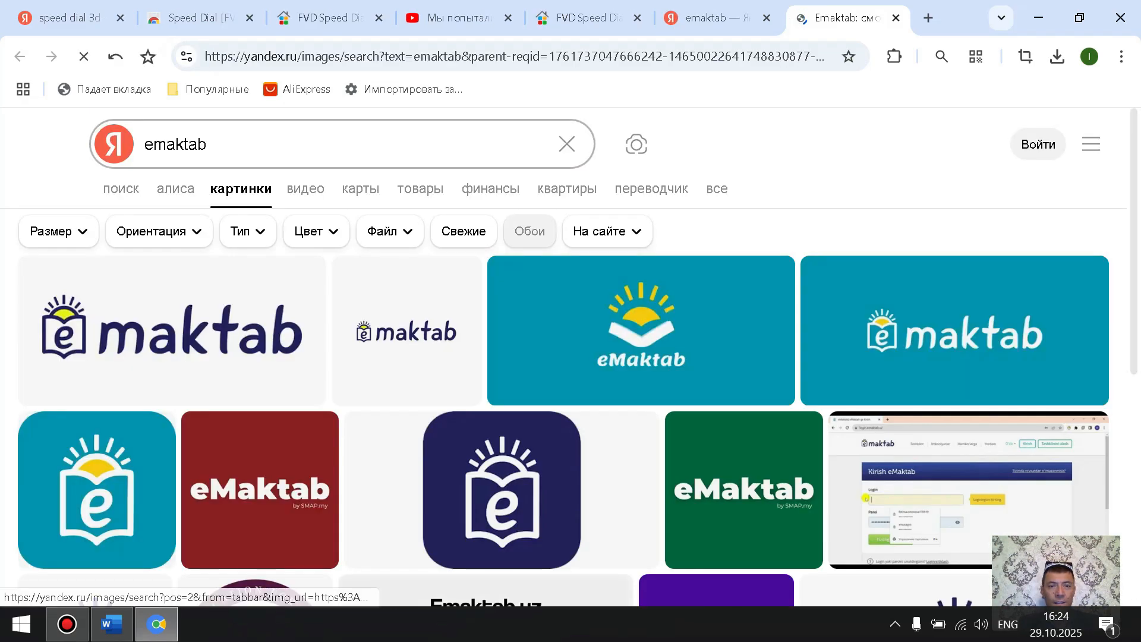
Look over the emaktab images and copy the image URL of the wide teal logo with the white "maktab" lettering
scroll(951, 398, down, 3)
scroll(951, 410, up, 3)
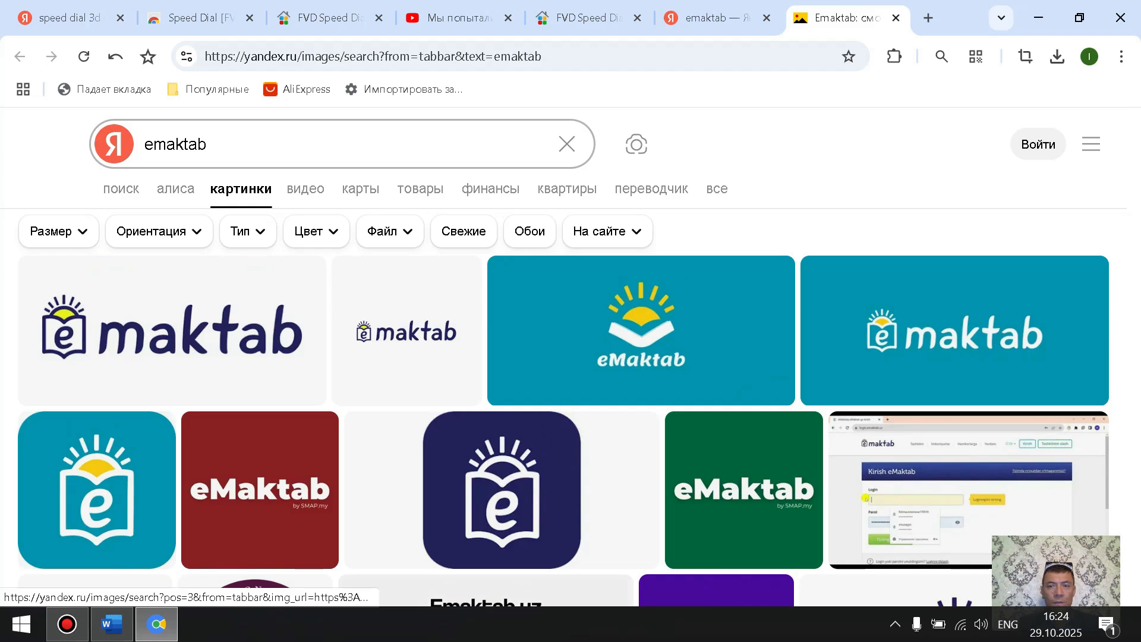
mouse_move(954, 351)
right_click(896, 351)
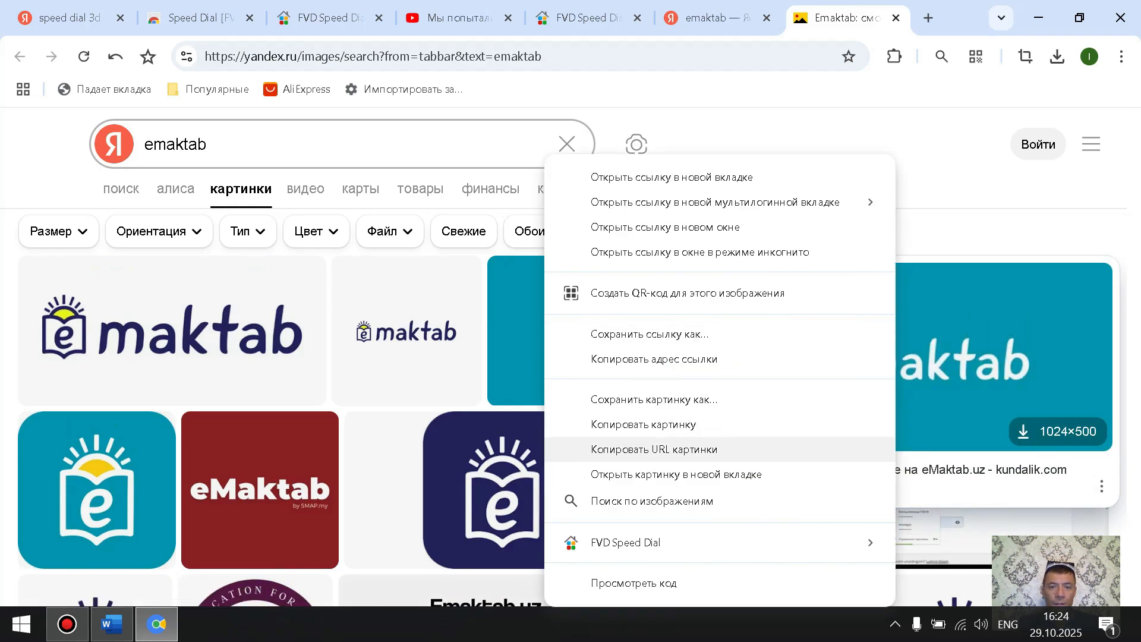
click(654, 448)
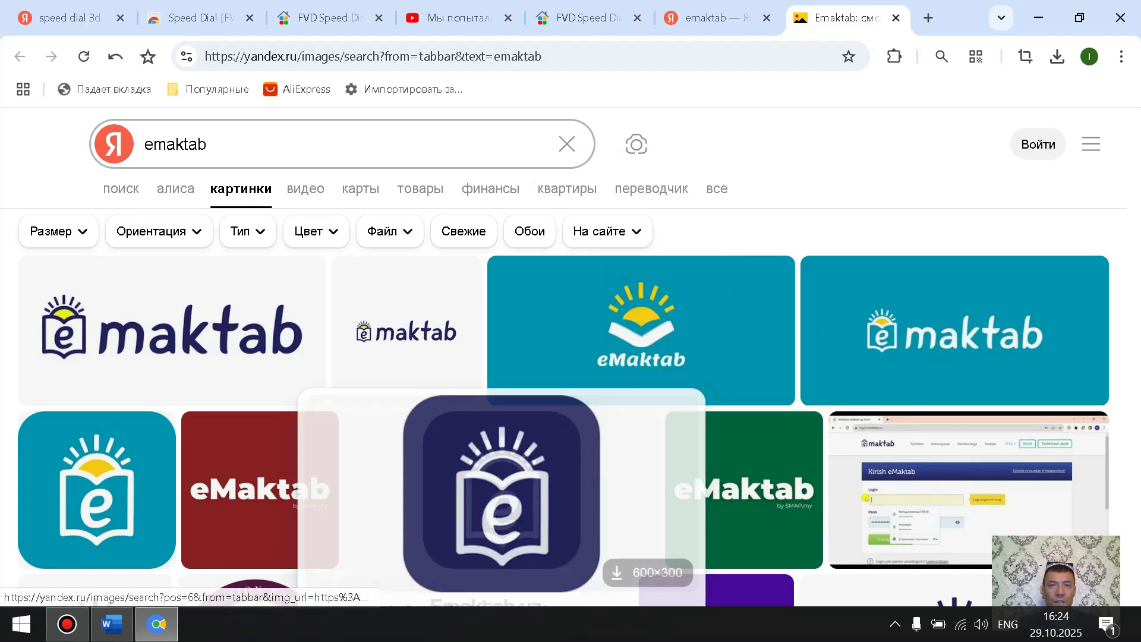
Add the emaktab.uz dial with the copied image URL as its custom preview, and open the site from it
click(594, 18)
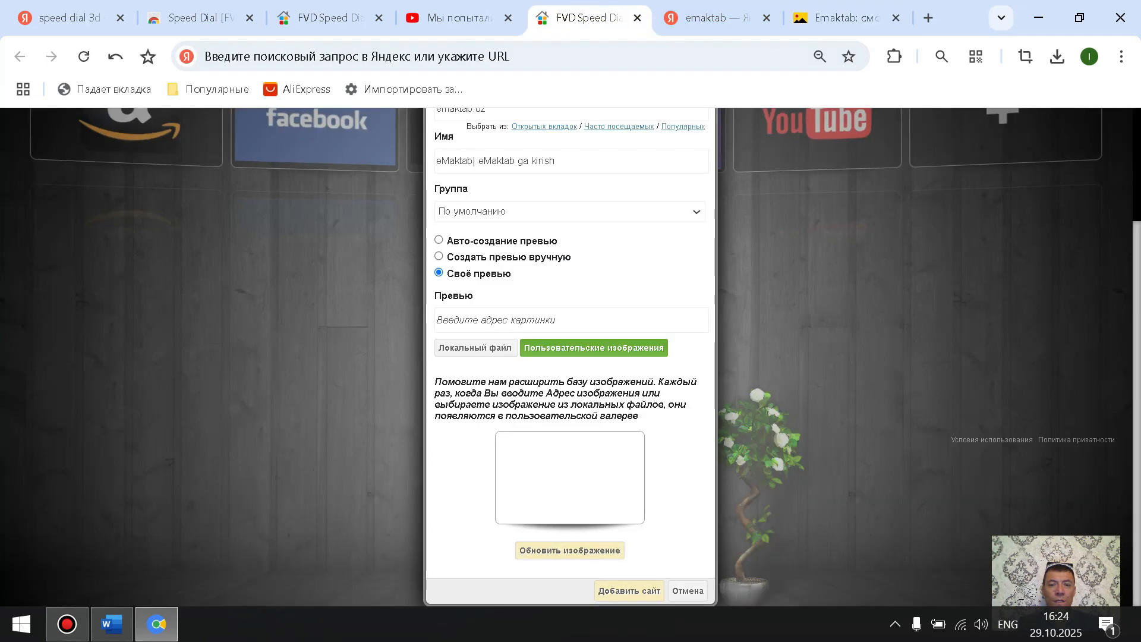
right_click(499, 320)
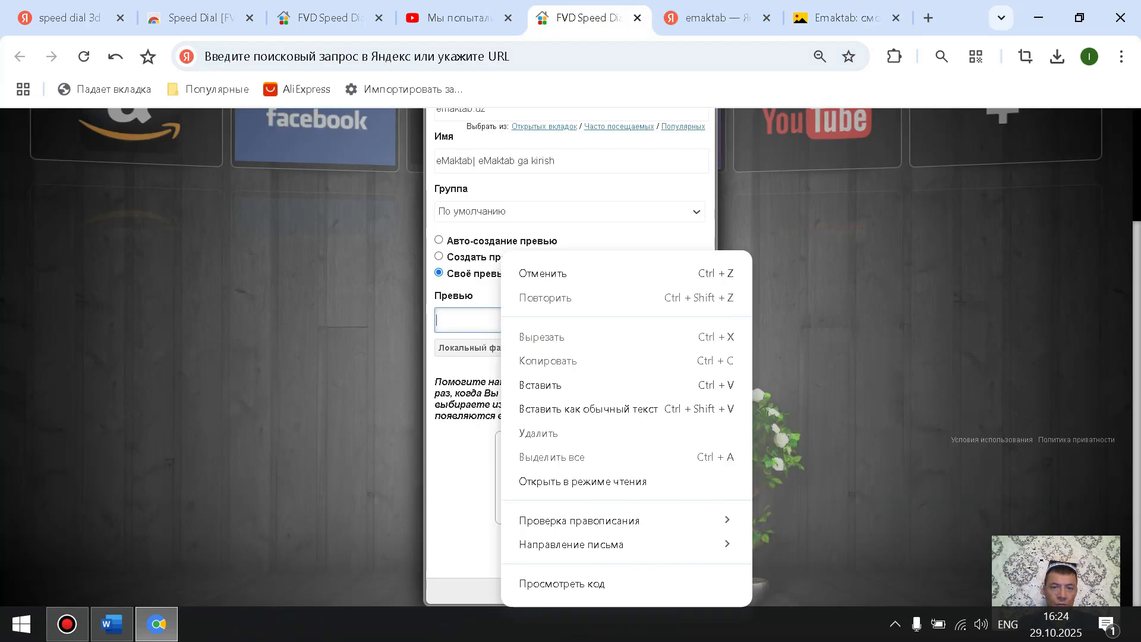
click(550, 385)
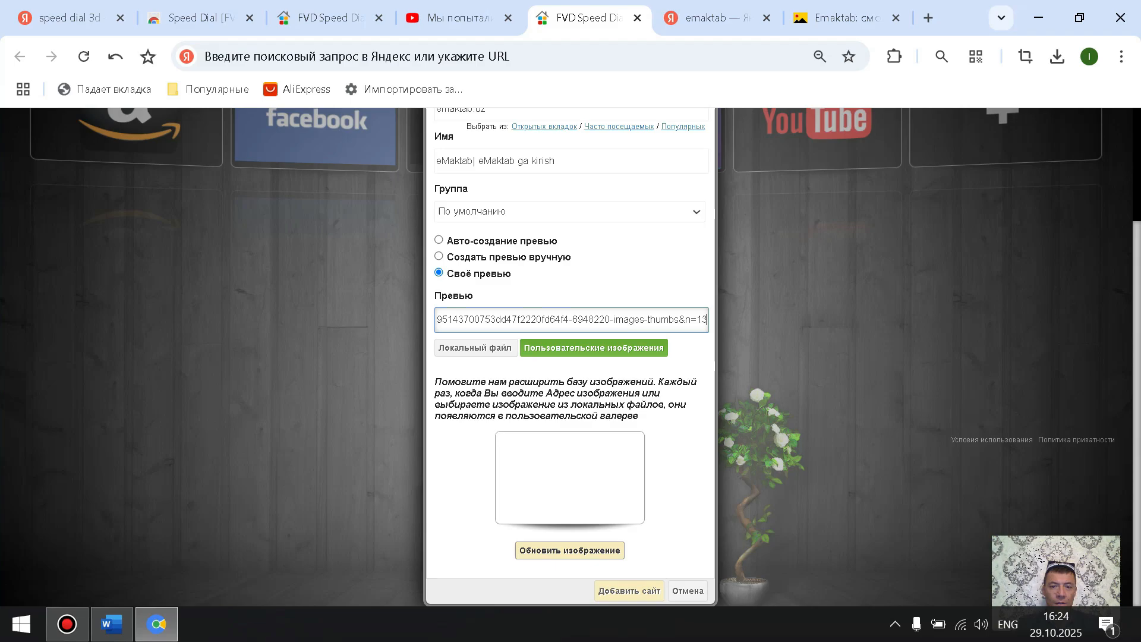
click(569, 549)
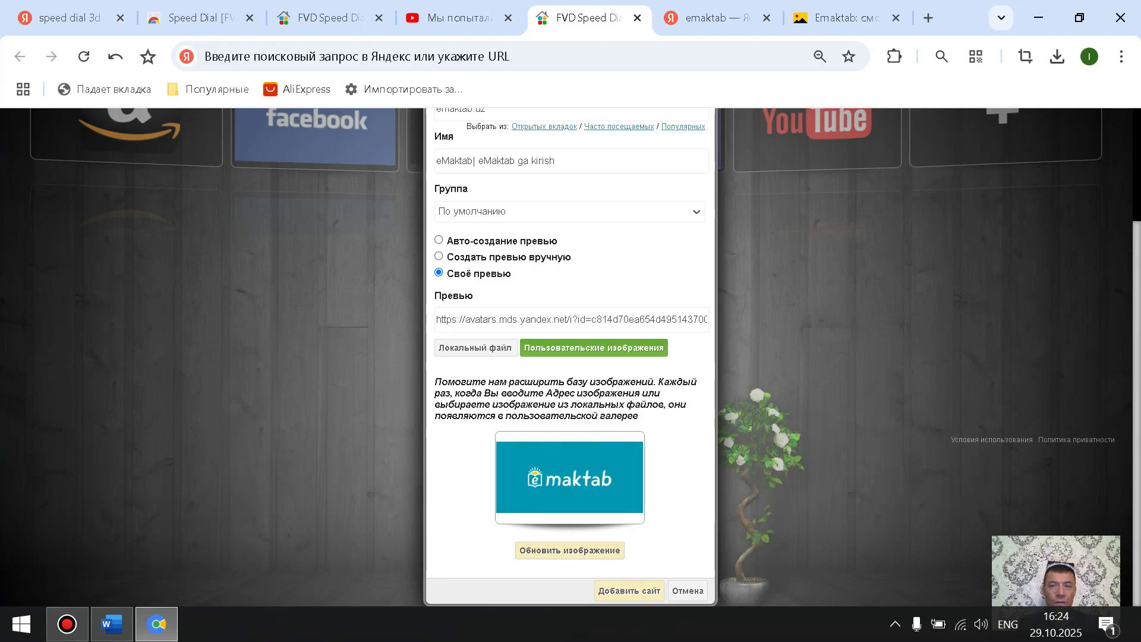
click(629, 590)
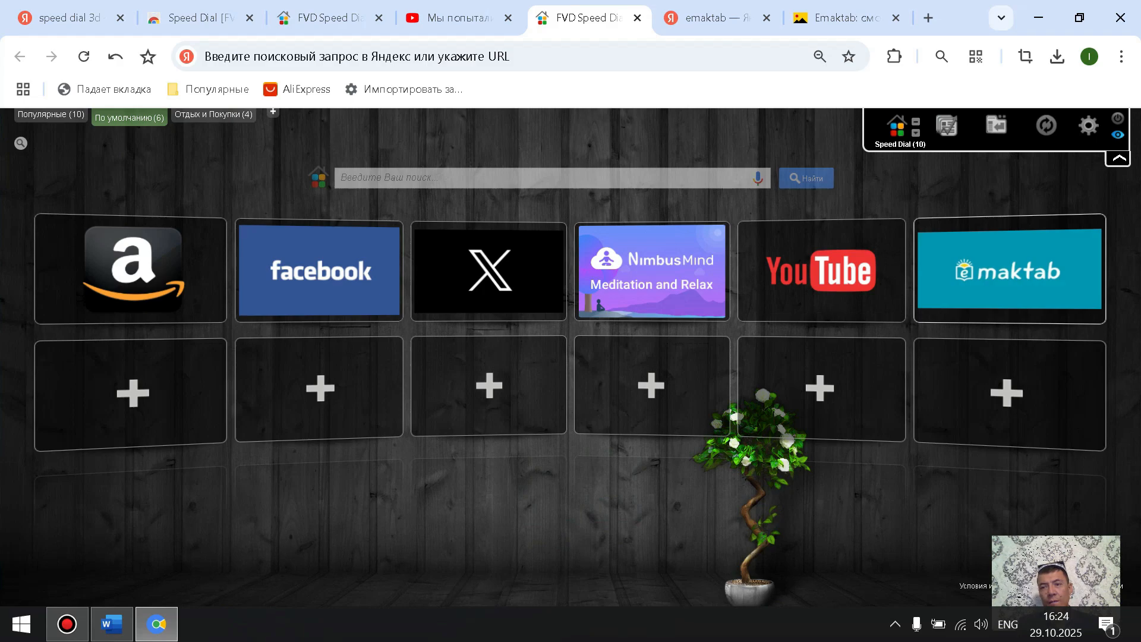
click(1009, 271)
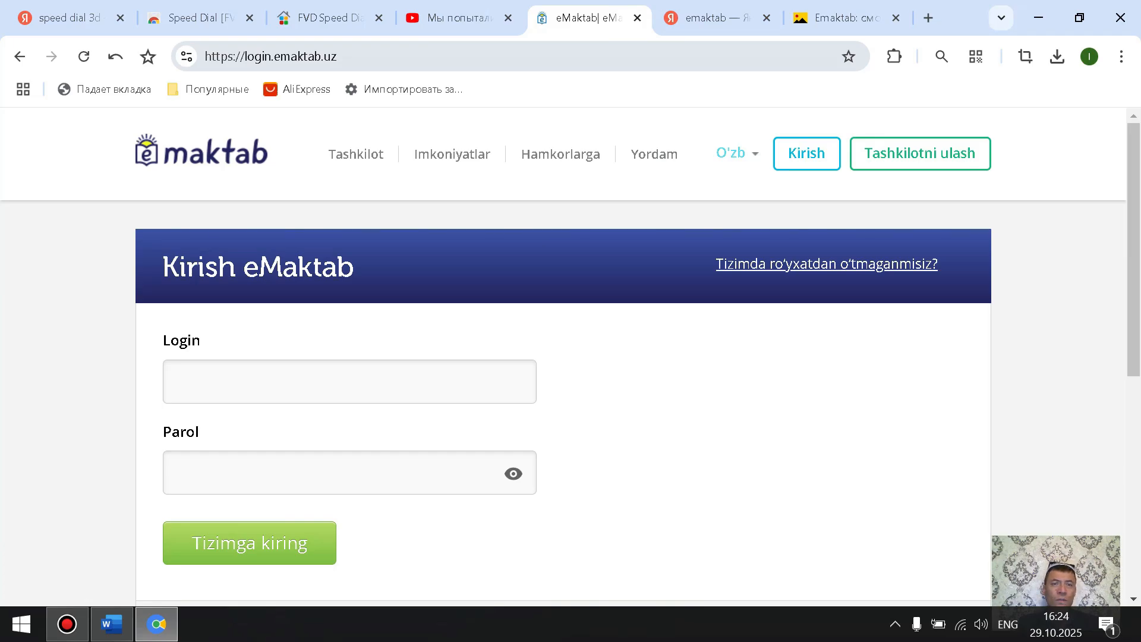
Close all the old browser tabs, keeping only one fresh Speed Dial tab open
click(120, 17)
click(120, 17)
click(120, 17)
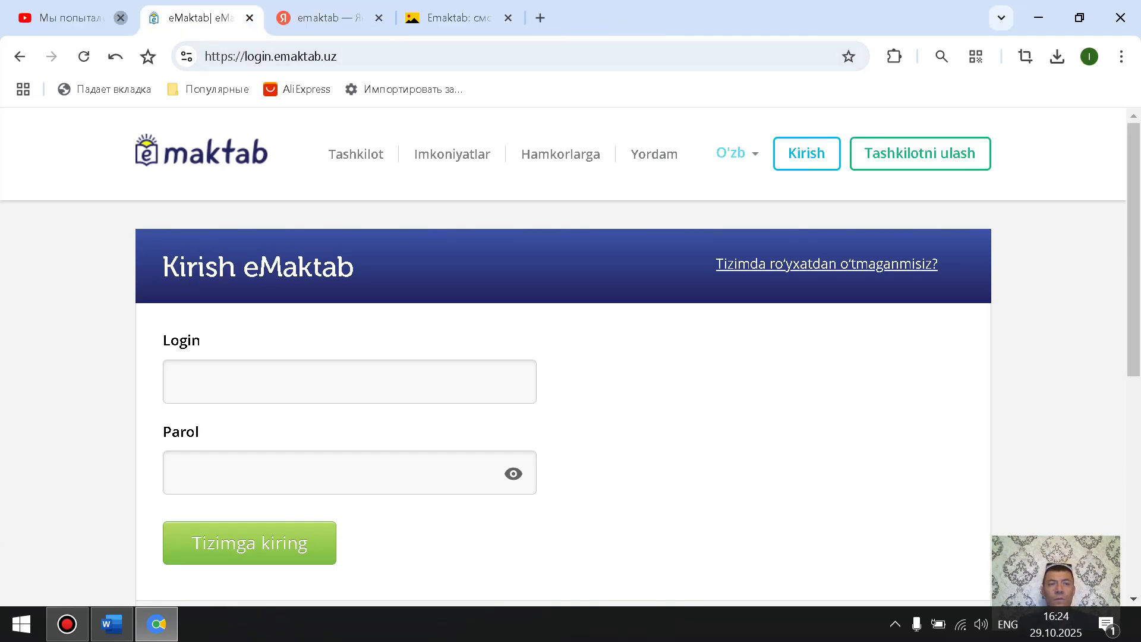
click(120, 18)
click(120, 18)
click(120, 18)
click(152, 17)
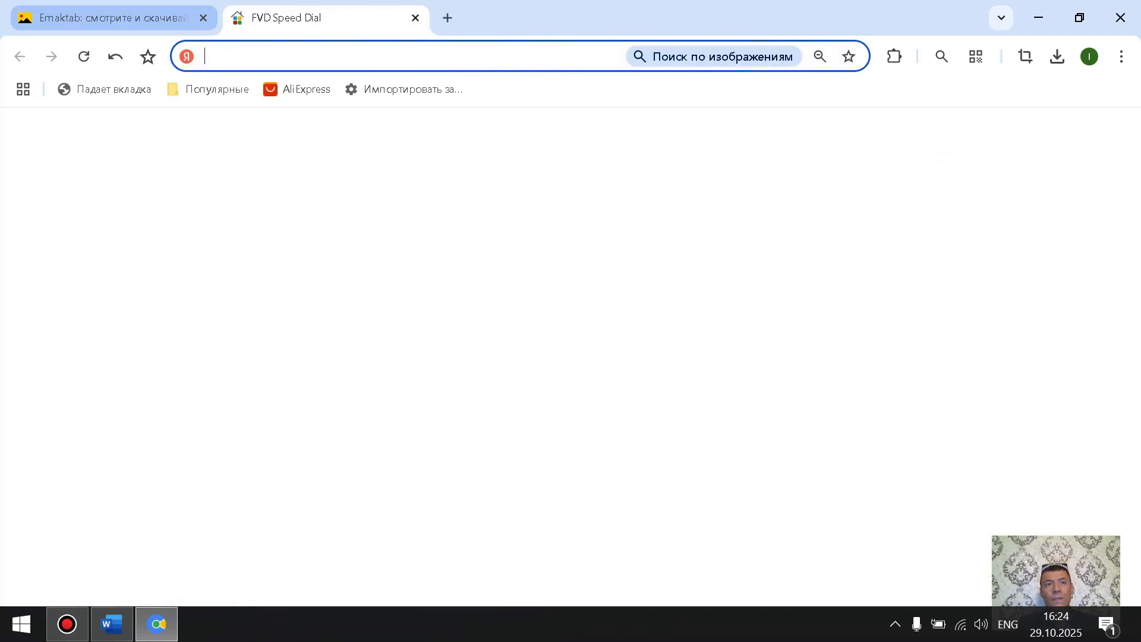
click(203, 18)
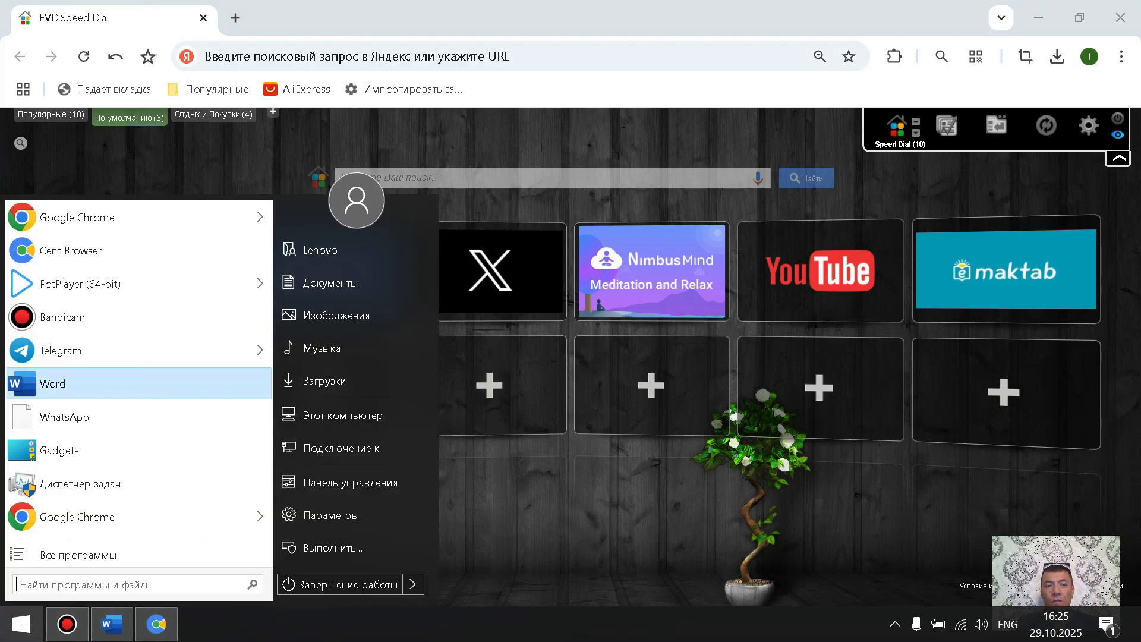
Switch to Telegram, find the contact's chat and open the received file 212121212.docx
click(61, 350)
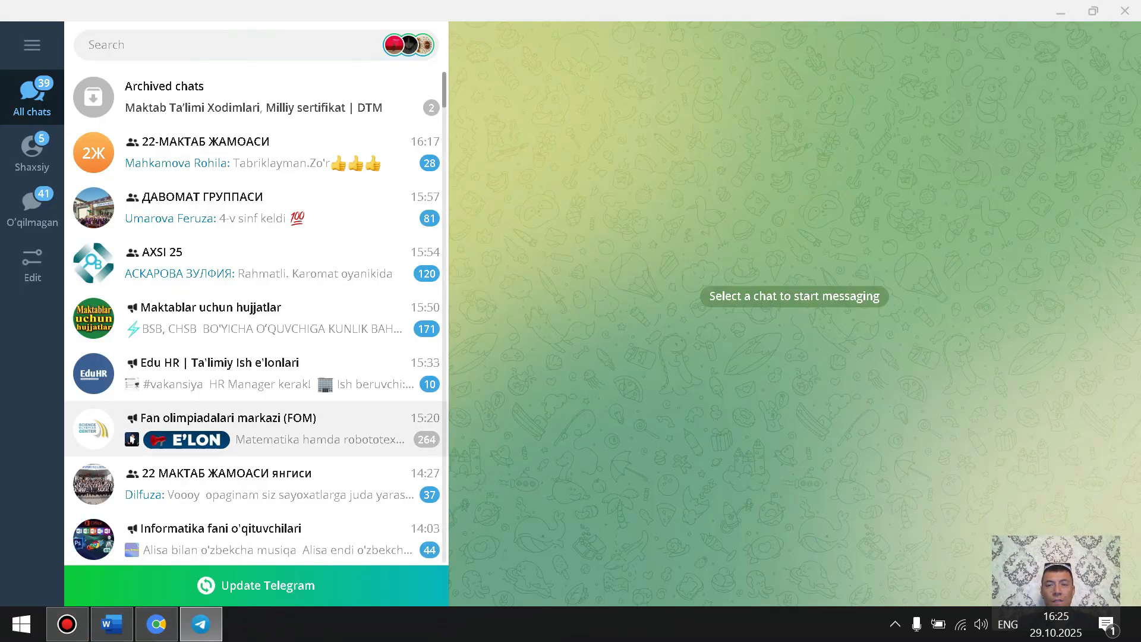
click(202, 45)
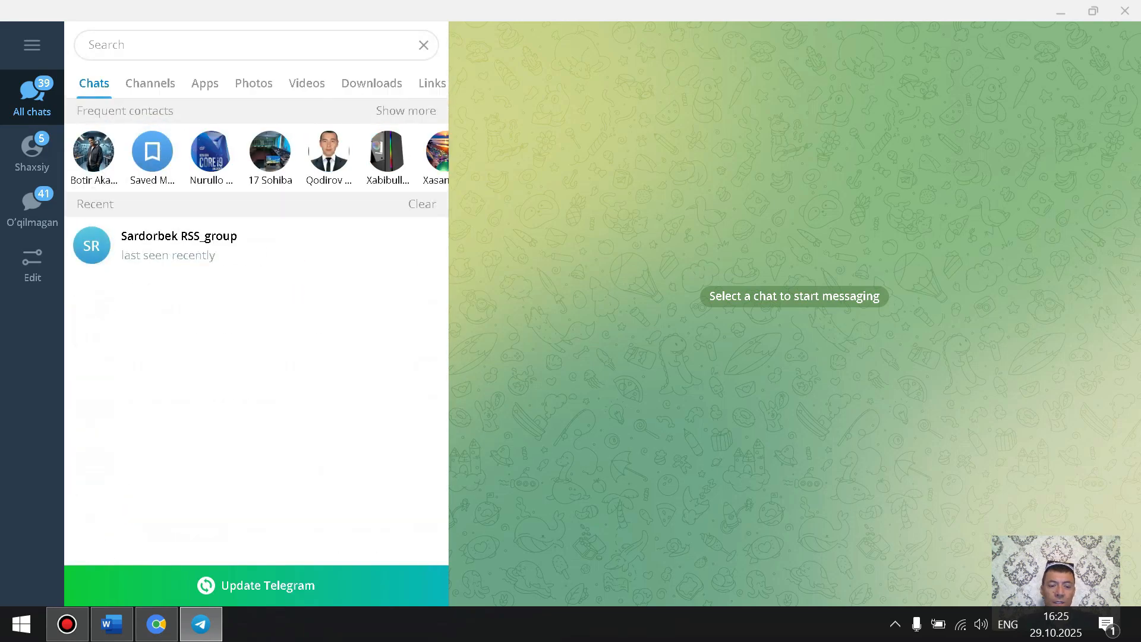
text(sar)
key(Return)
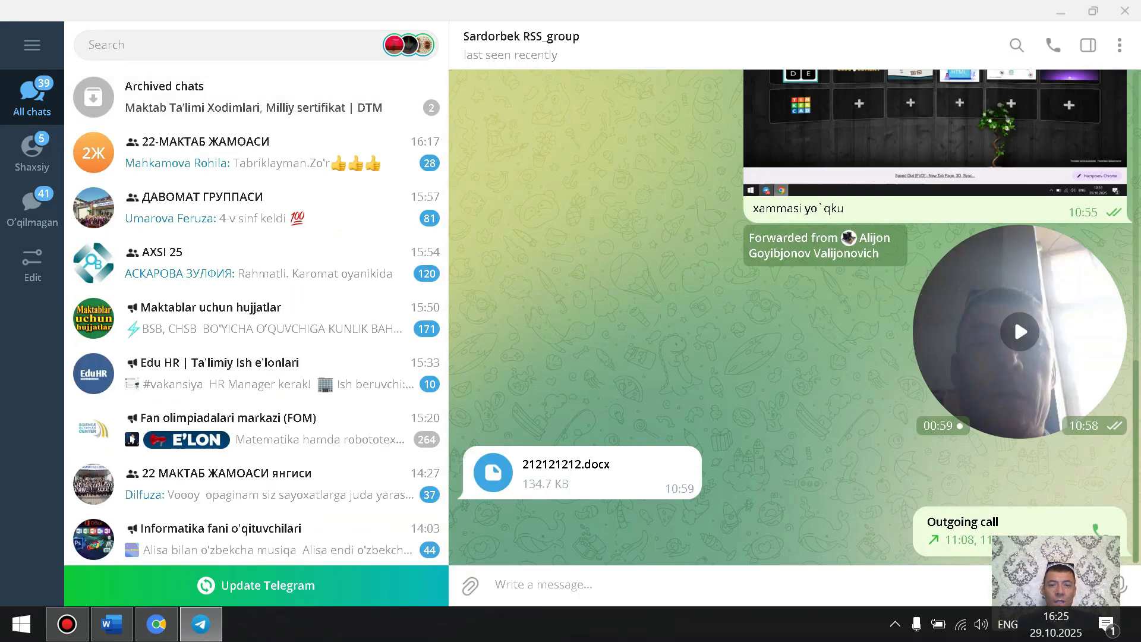
click(493, 473)
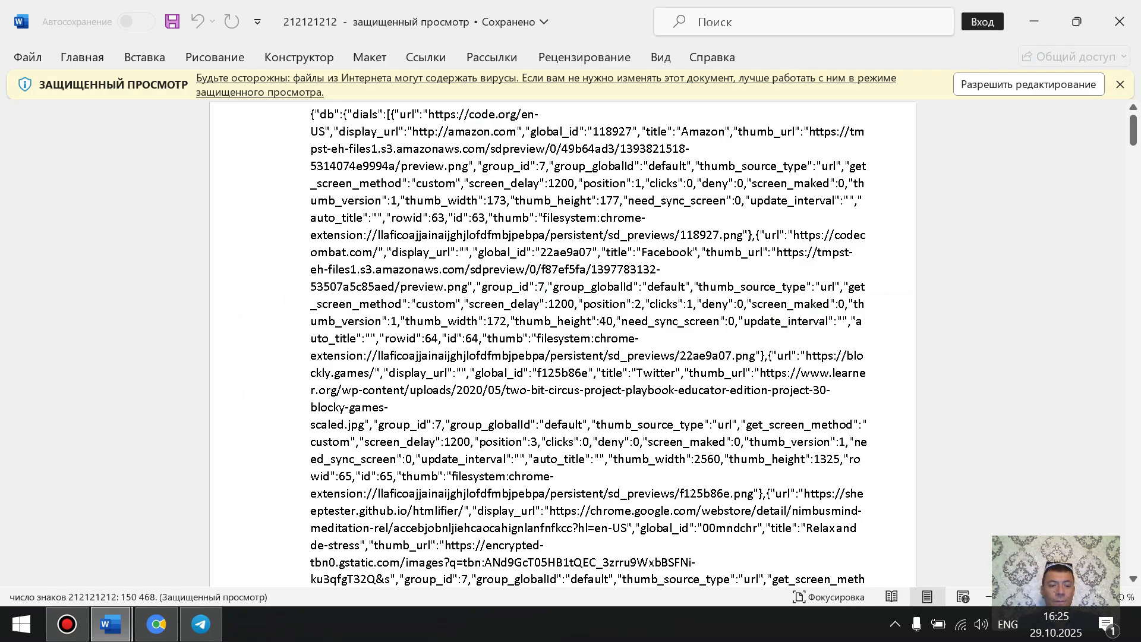
Copy the entire text of the 212121212 document and minimize its window
key(ctrl+a)
key(shift+F10)
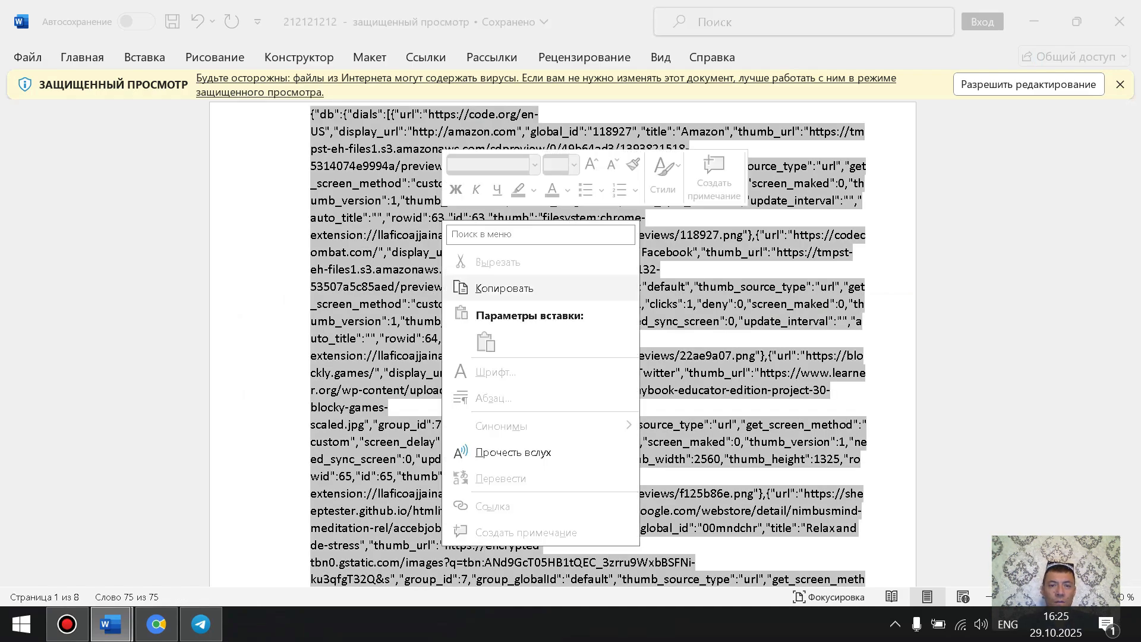
click(504, 288)
click(1034, 22)
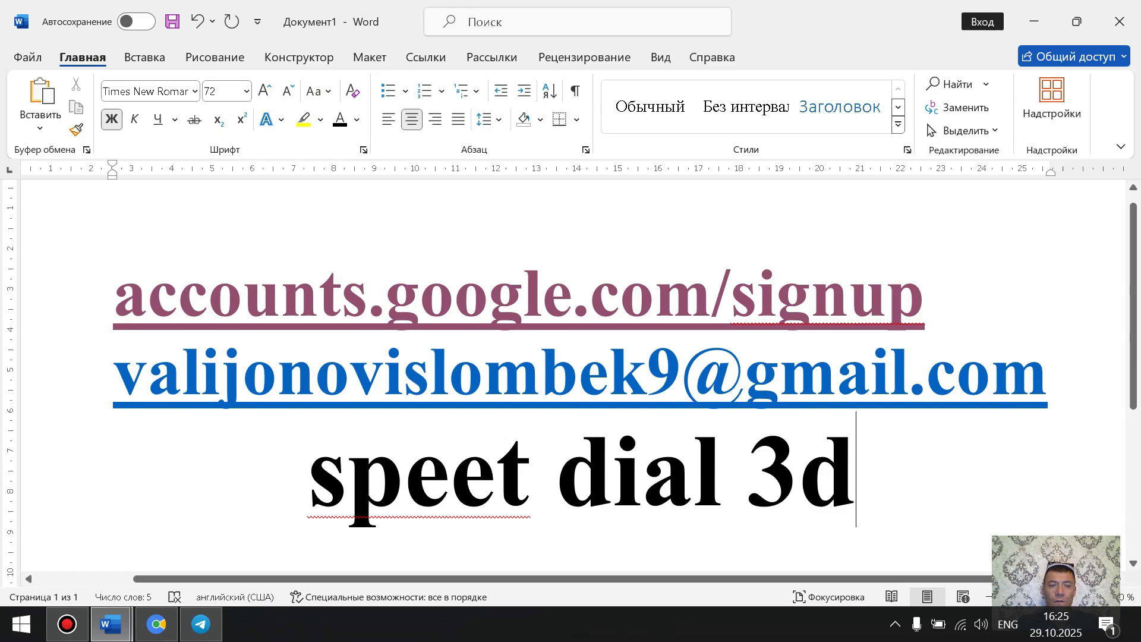
Switch back to the browser, import the copied text through the Speed Dial settings, and return to the dials page
click(156, 624)
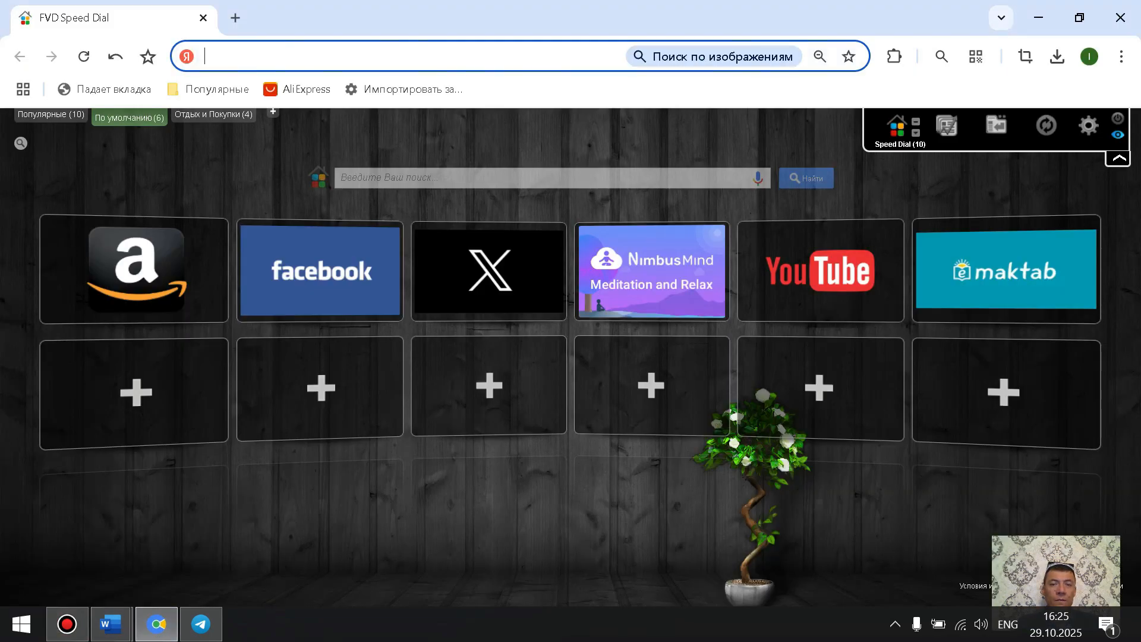
click(1088, 125)
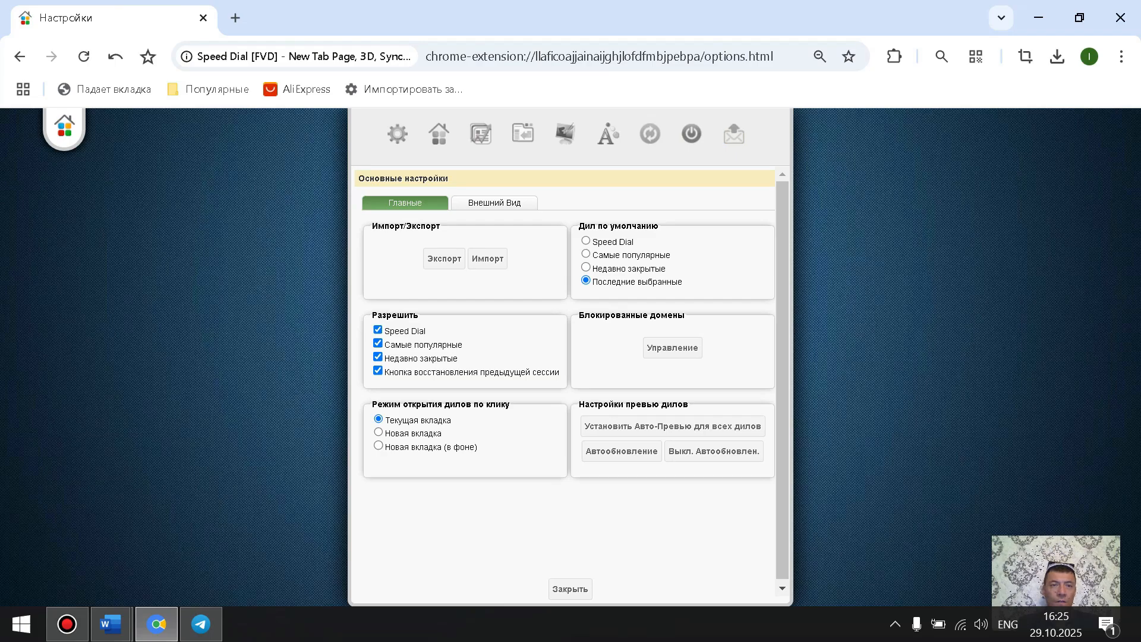
click(488, 259)
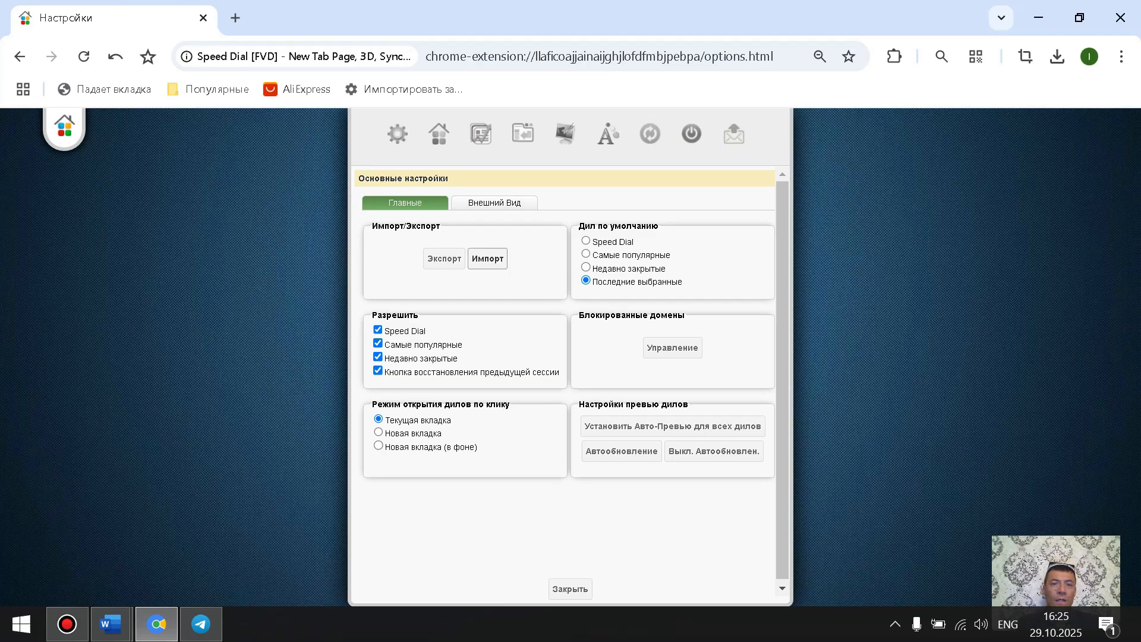
right_click(495, 252)
click(534, 384)
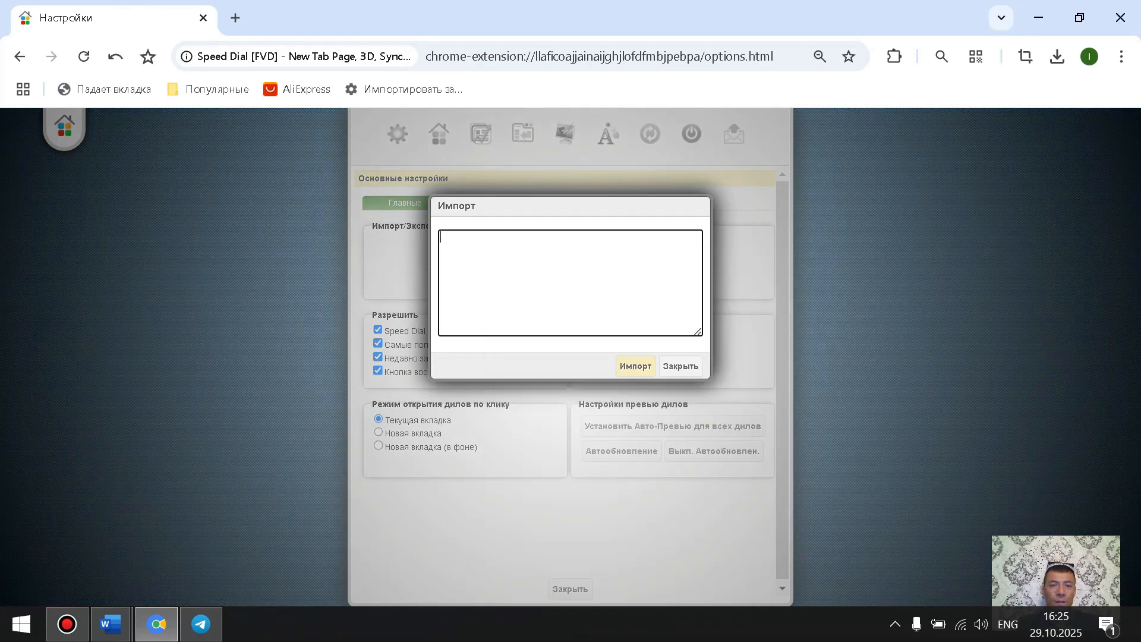
click(635, 366)
click(649, 272)
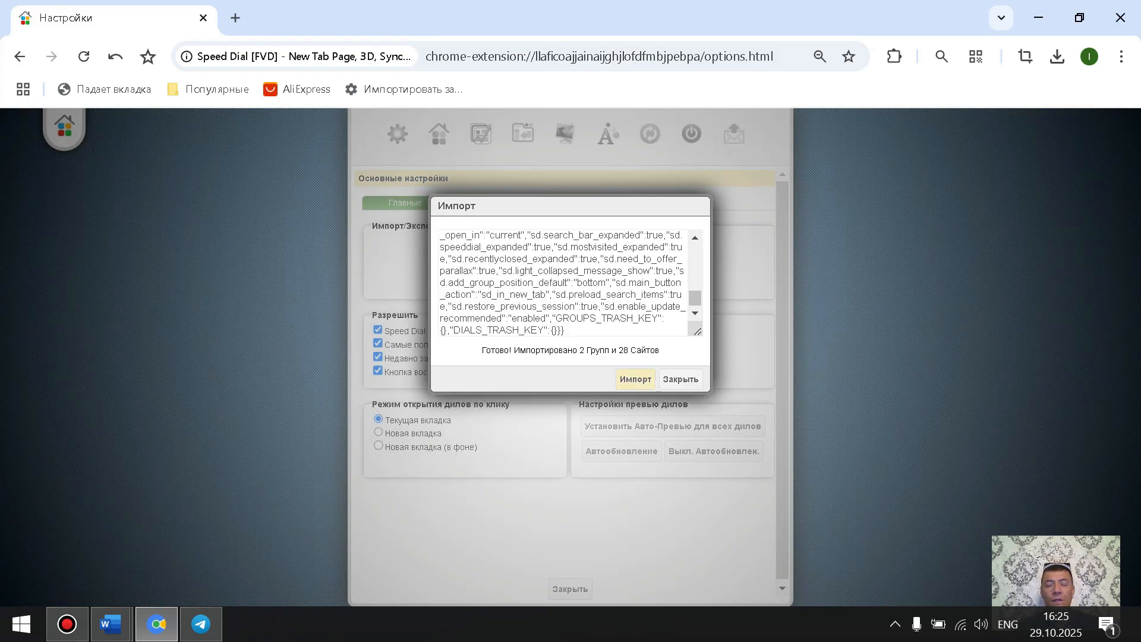
click(681, 379)
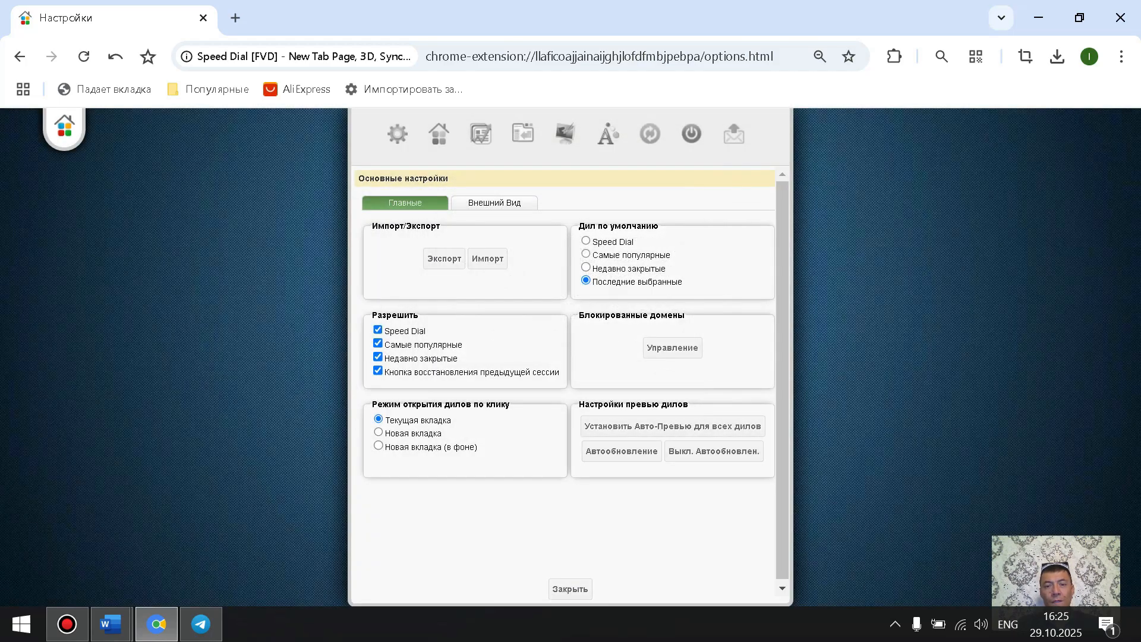
click(570, 589)
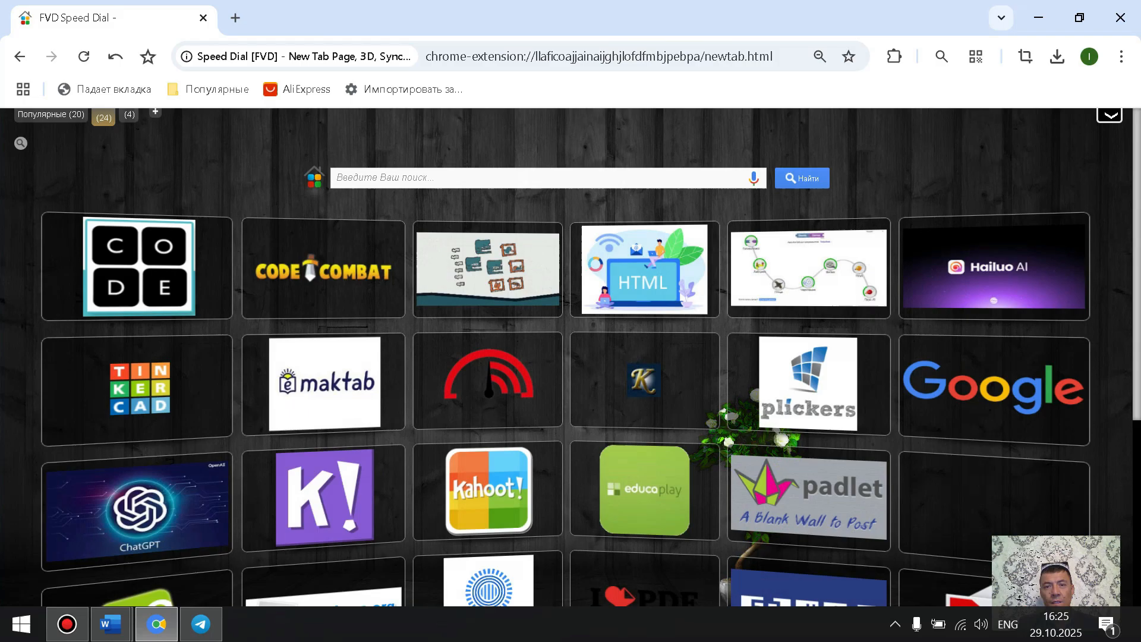
Look through the imported dials on the Speed Dial page, checking the titles and addresses of individual sites
scroll(571, 356, down, 5)
scroll(571, 357, up, 5)
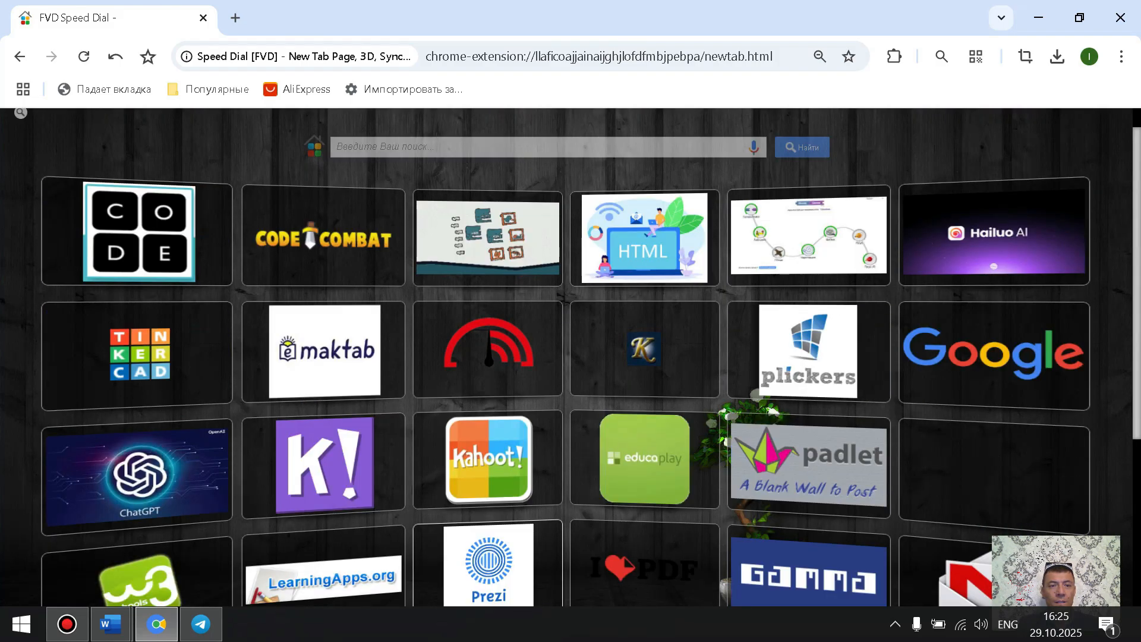
scroll(570, 357, down, 5)
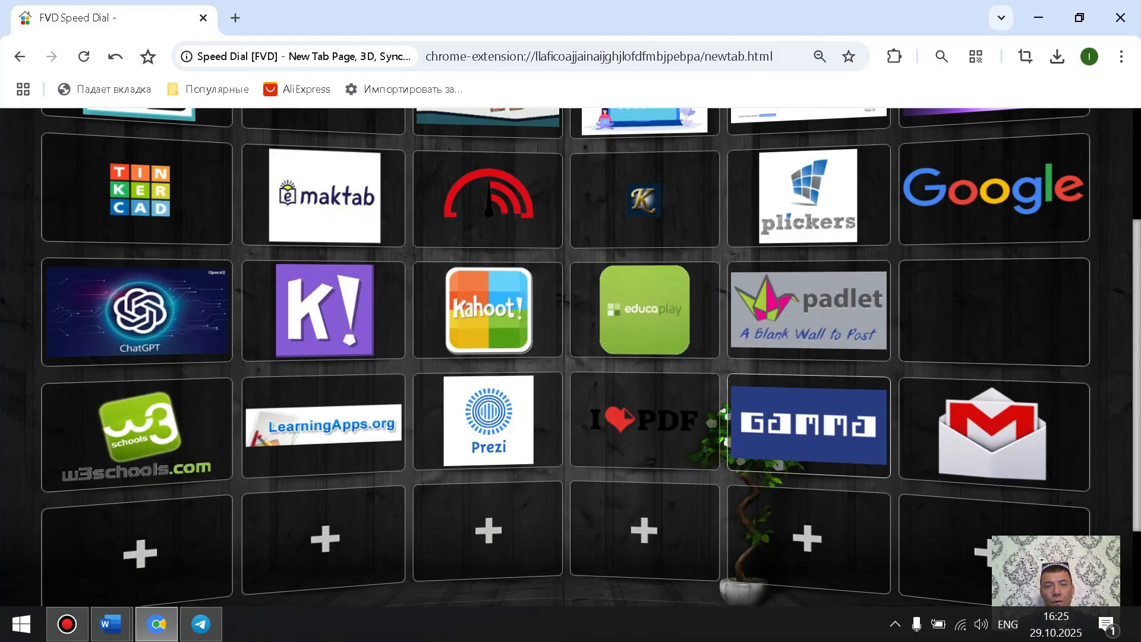
scroll(571, 356, up, 1)
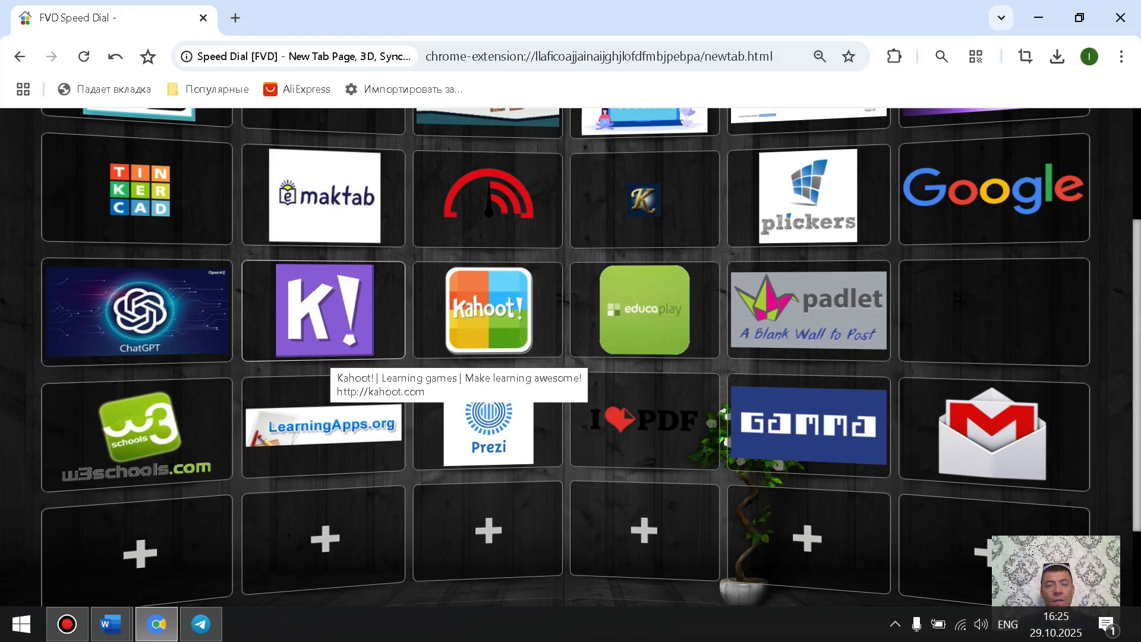
scroll(324, 351, up, 3)
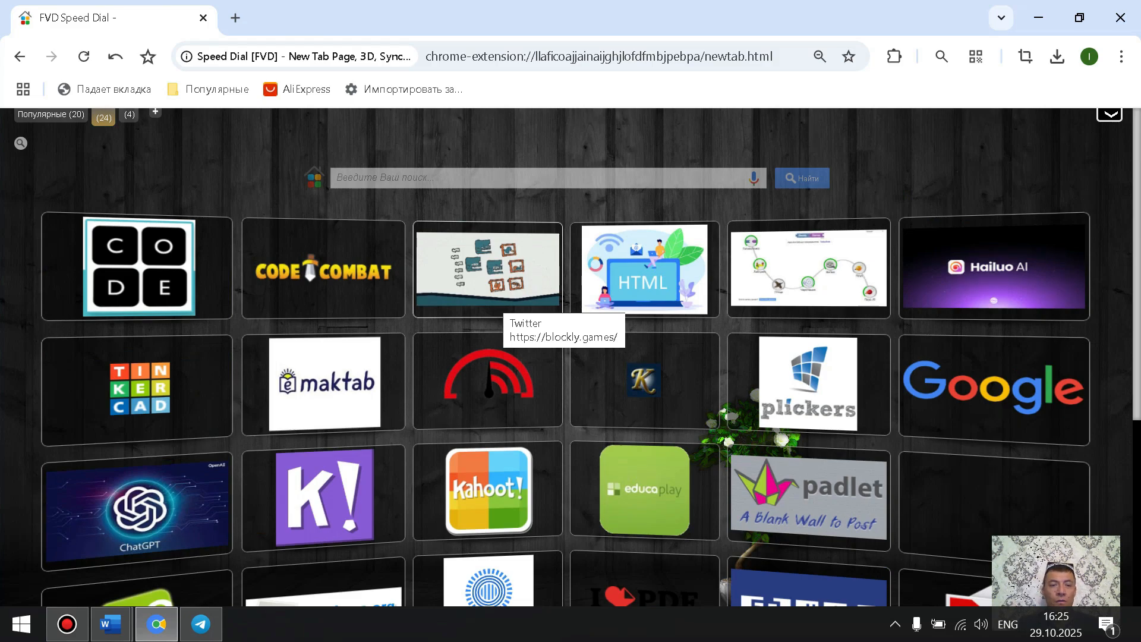
scroll(564, 357, down, 2)
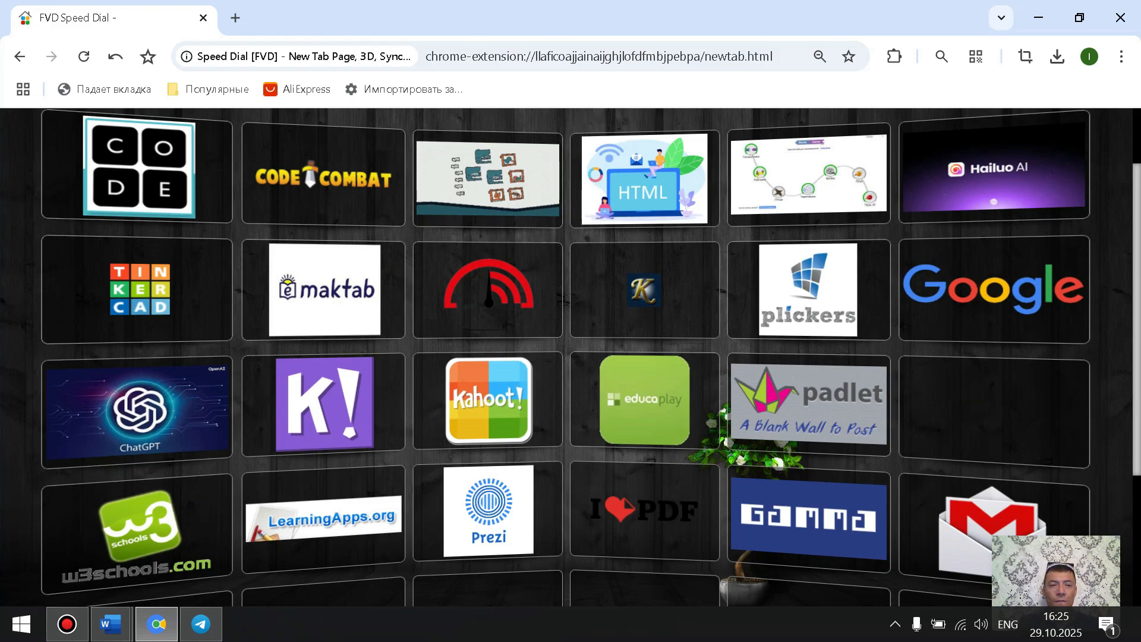
scroll(565, 356, up, 2)
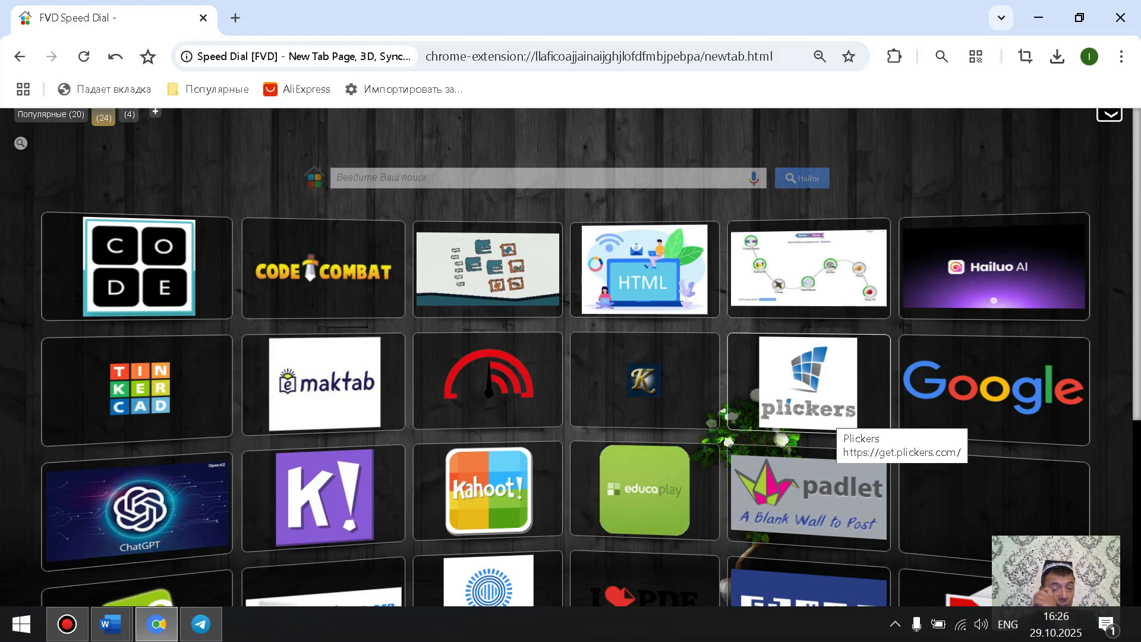
scroll(831, 416, down, 3)
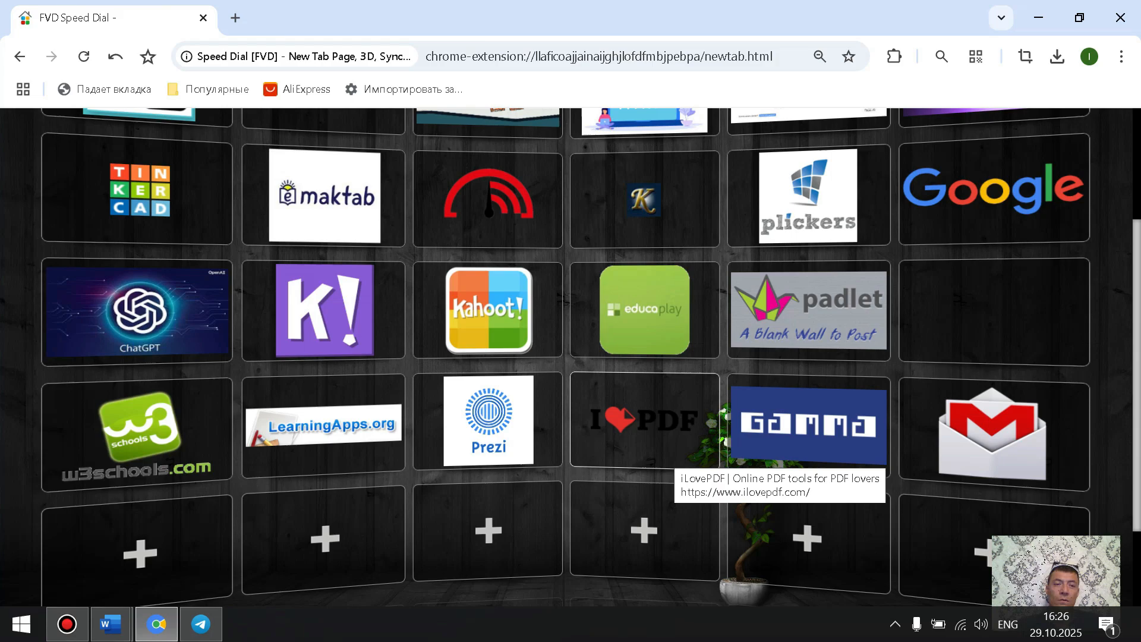
scroll(671, 464, up, 3)
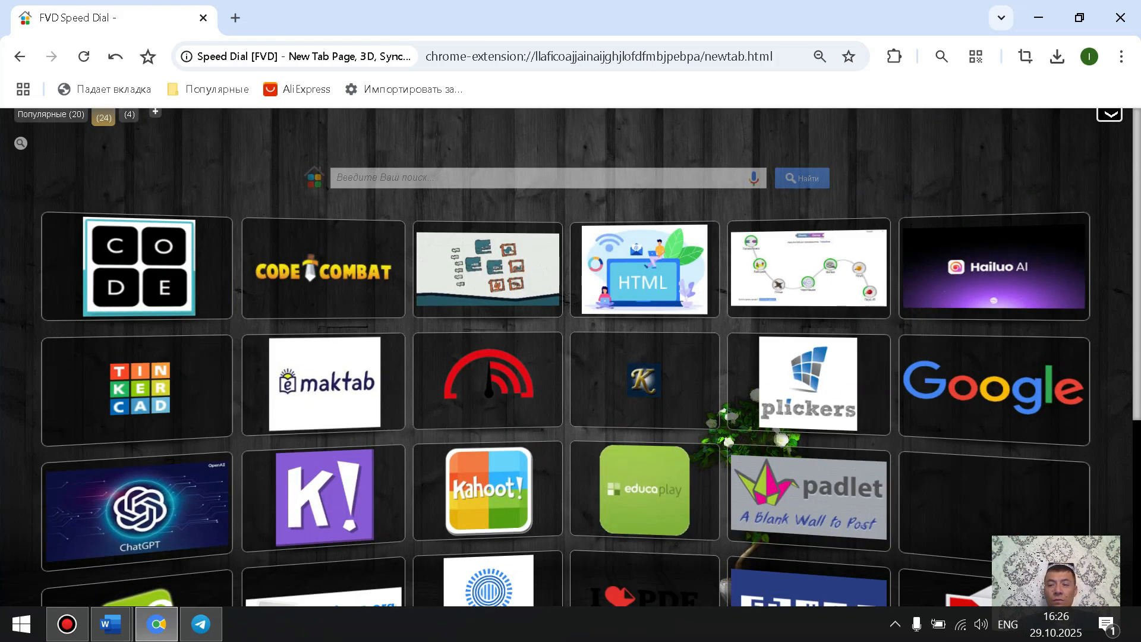